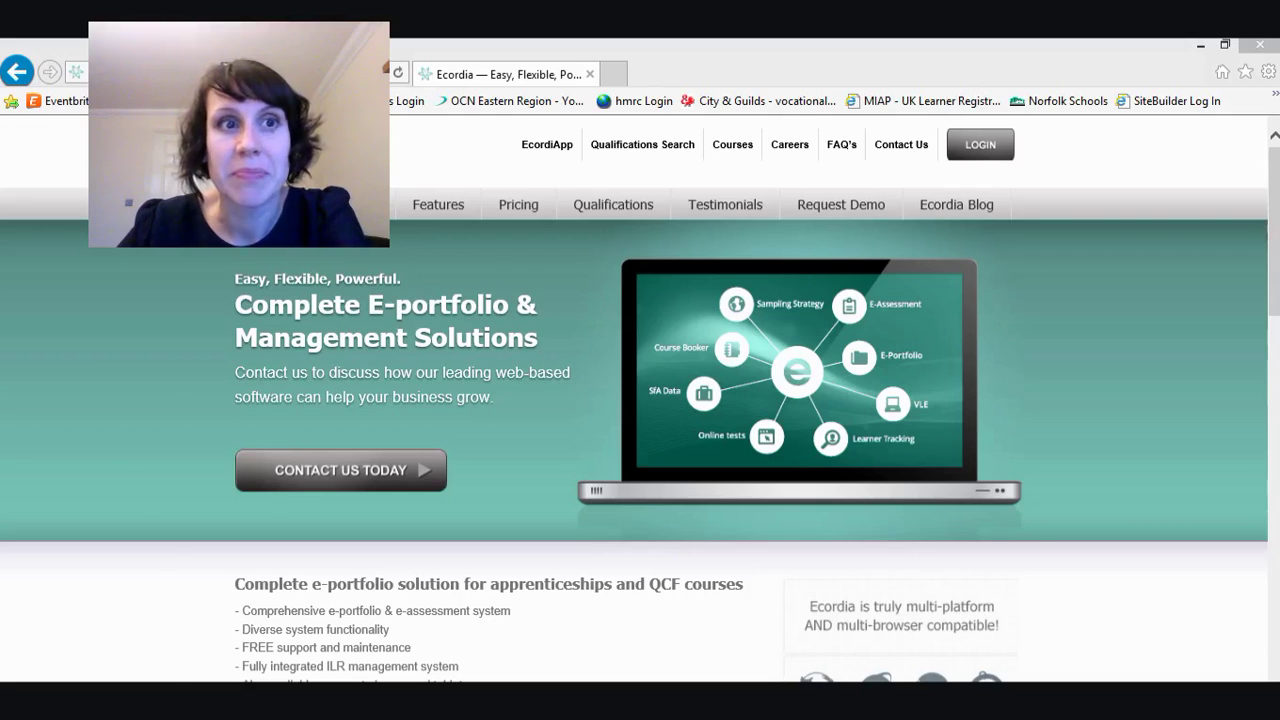
Step: Open the Ecordia login page and sign in with the candidate's username and password
mouse_move(154, 312)
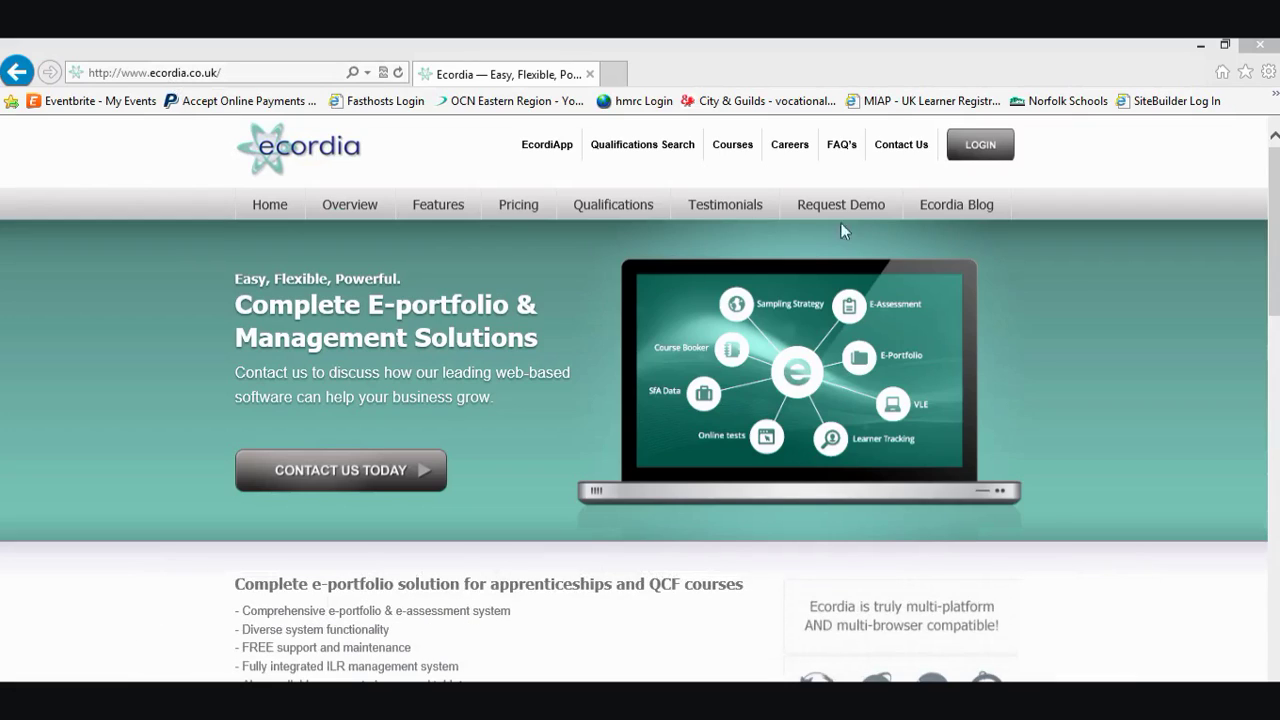
left_click(980, 148)
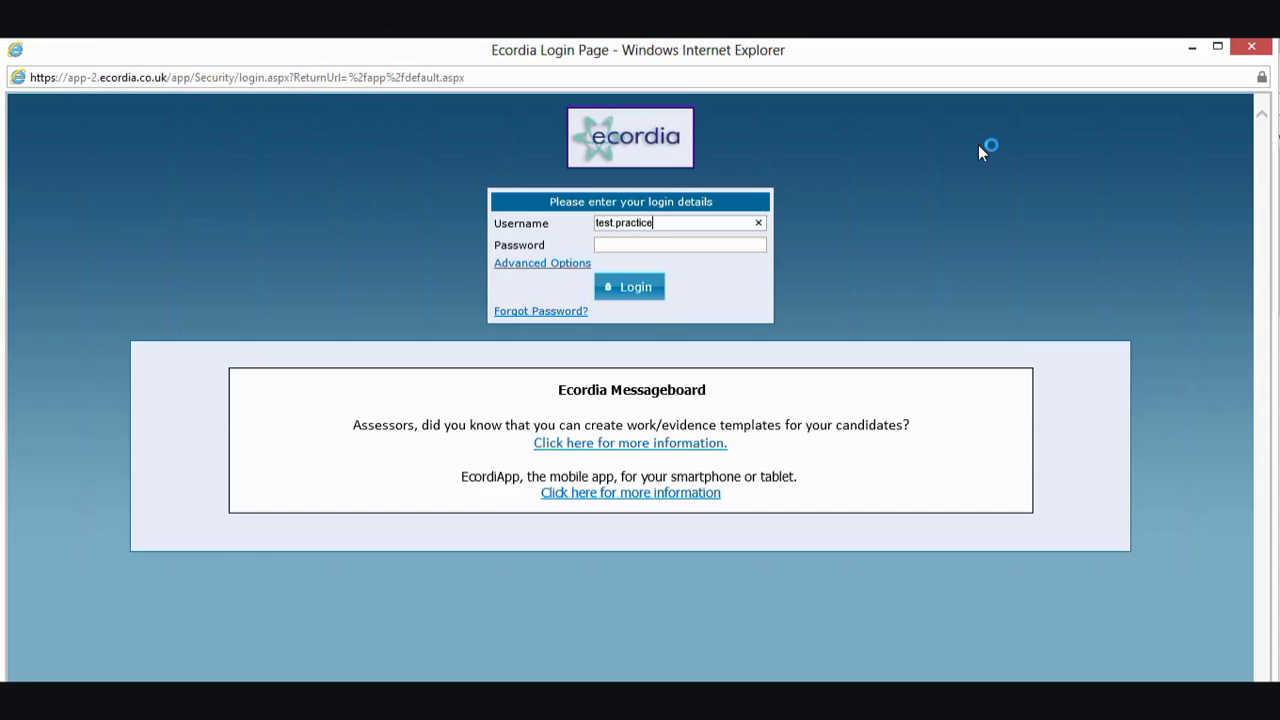
type("e")
left_click(642, 288)
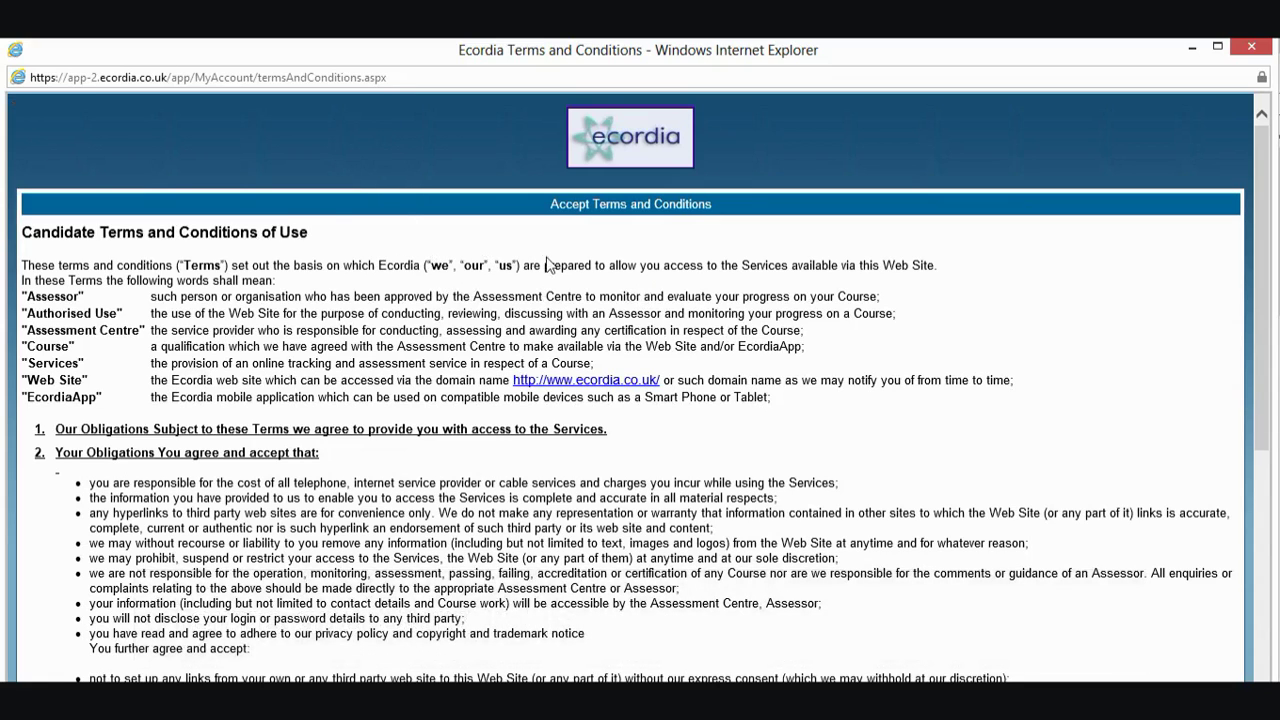
Step: Review the Candidate Terms and Conditions of Use and accept them
scroll(545, 265, "down", 3)
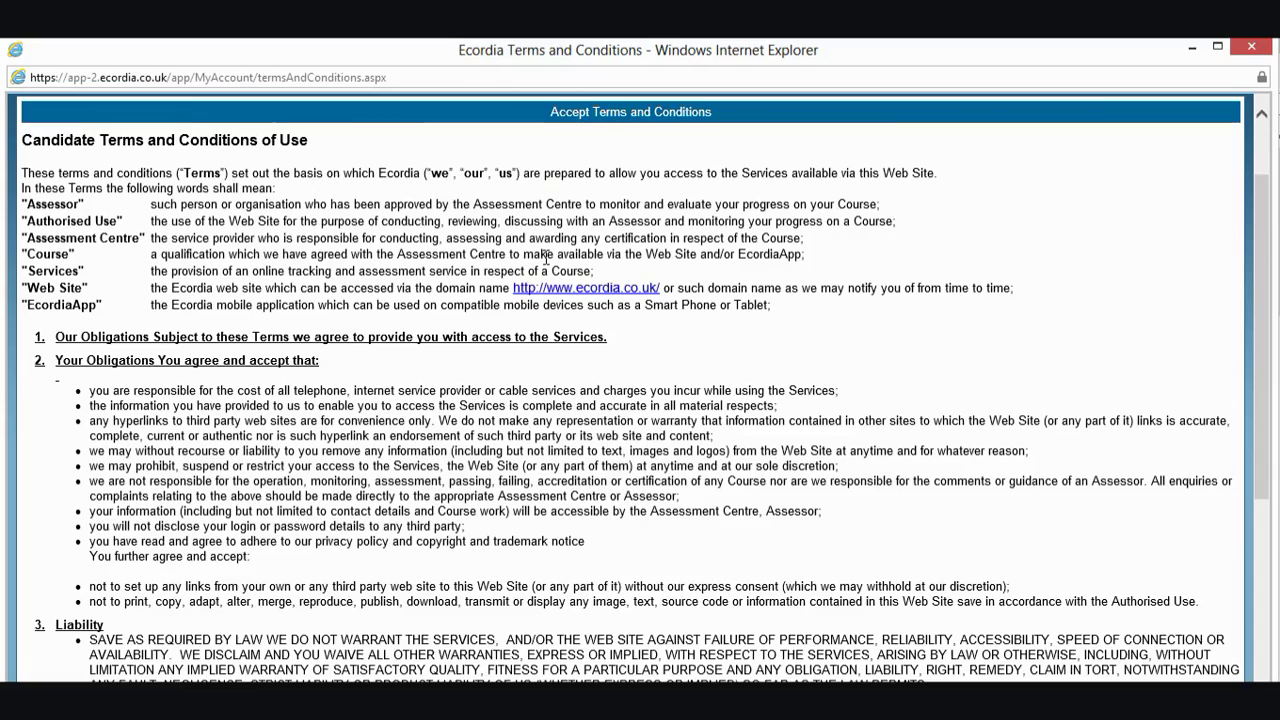
scroll(546, 258, "down", 2)
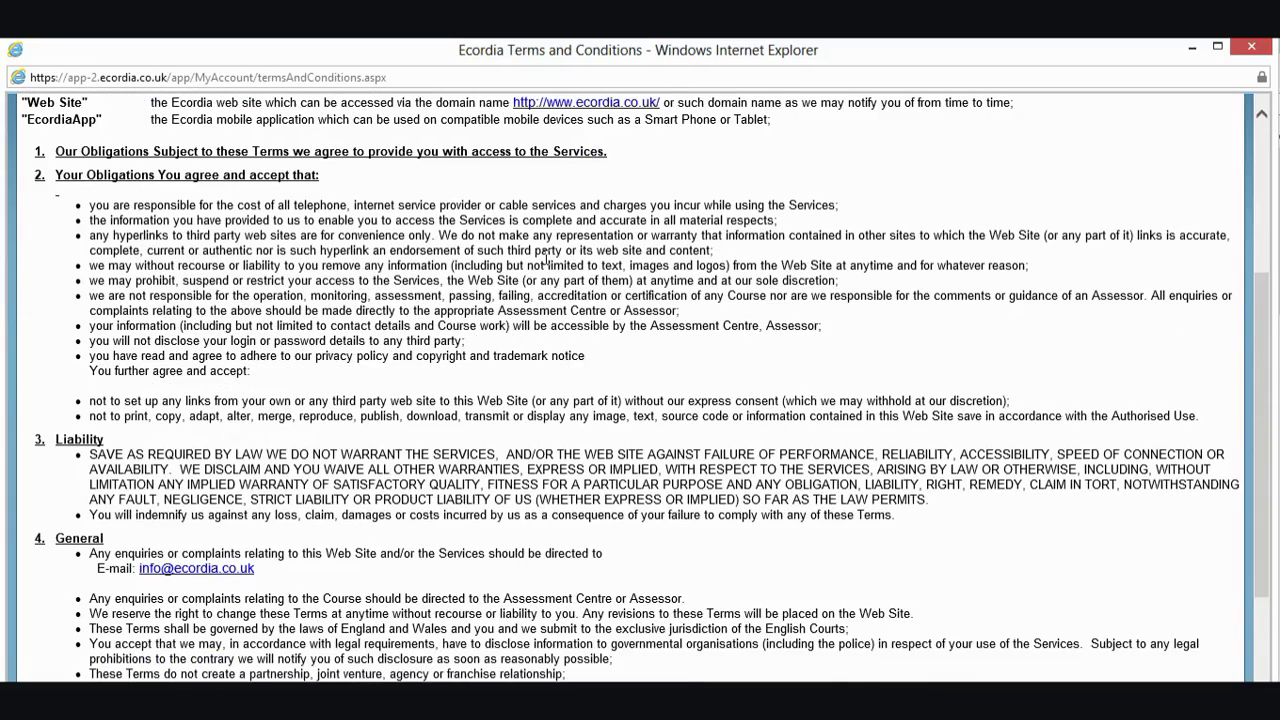
scroll(546, 258, "down", 3)
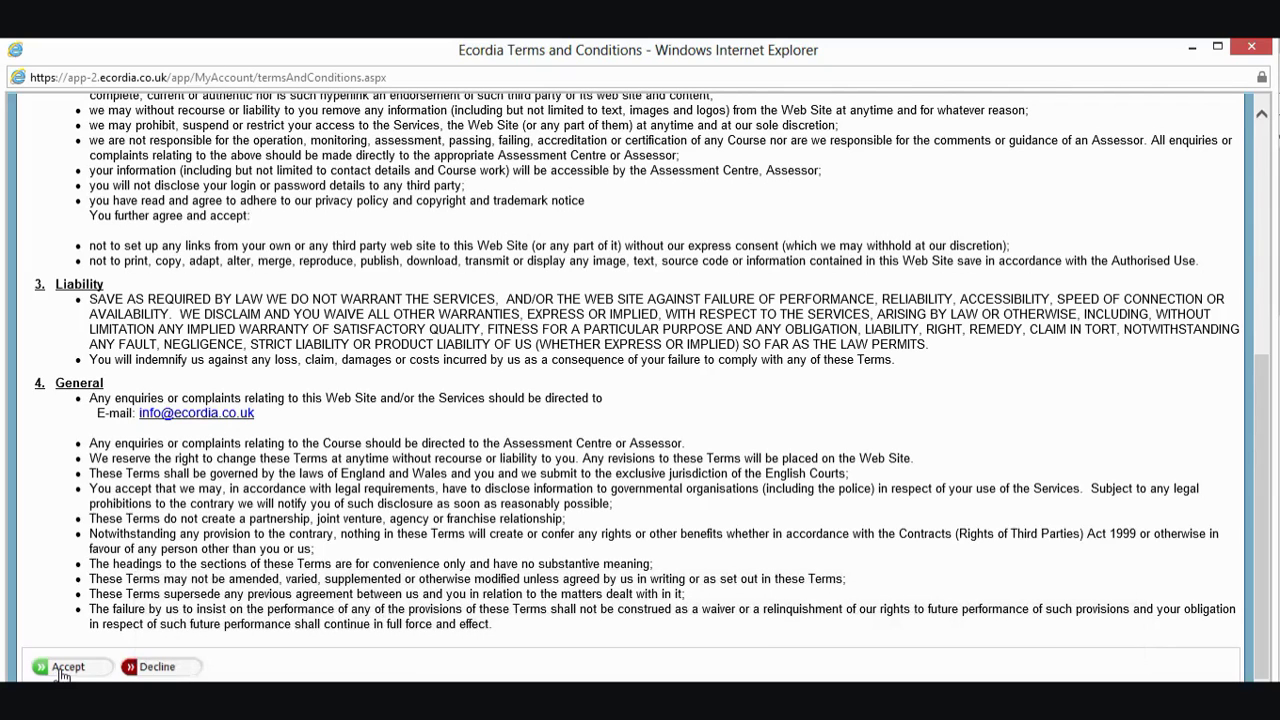
left_click(61, 668)
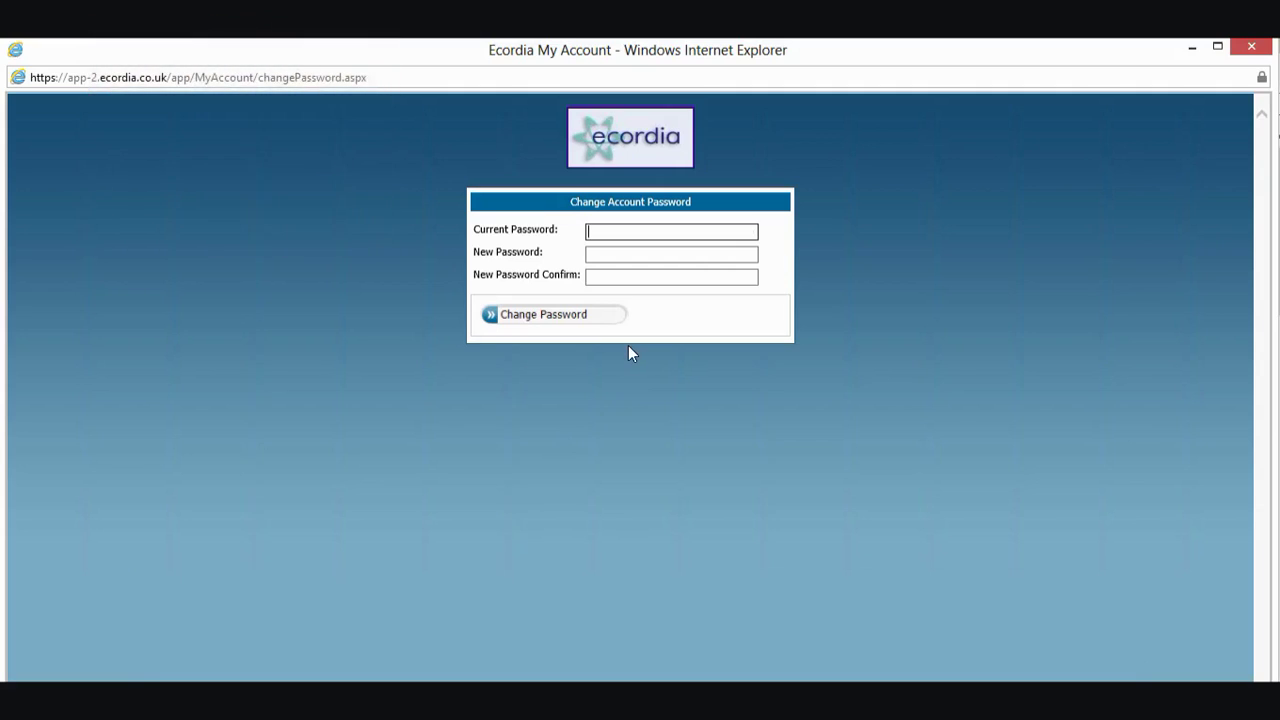
Step: Change the account password by entering the current password and the new password twice, and acknowledge the confirmation
type("••••")
left_click(611, 253)
left_click(611, 253)
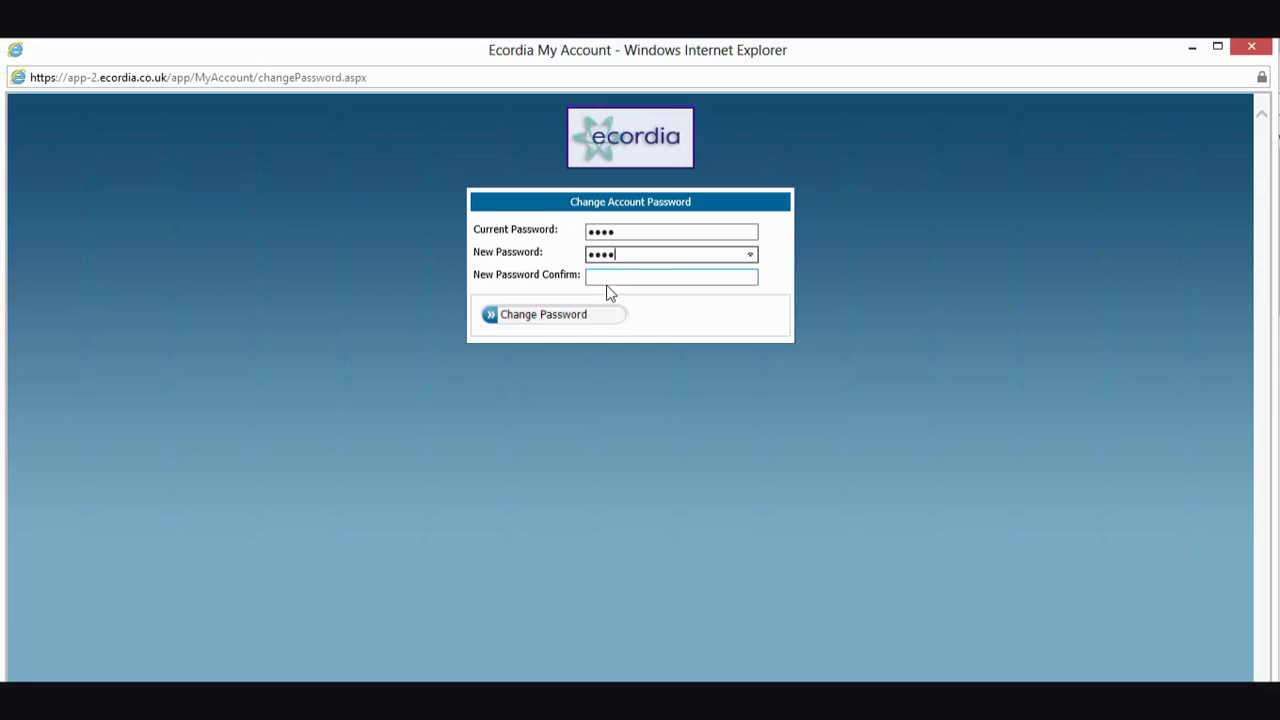
left_click(606, 278)
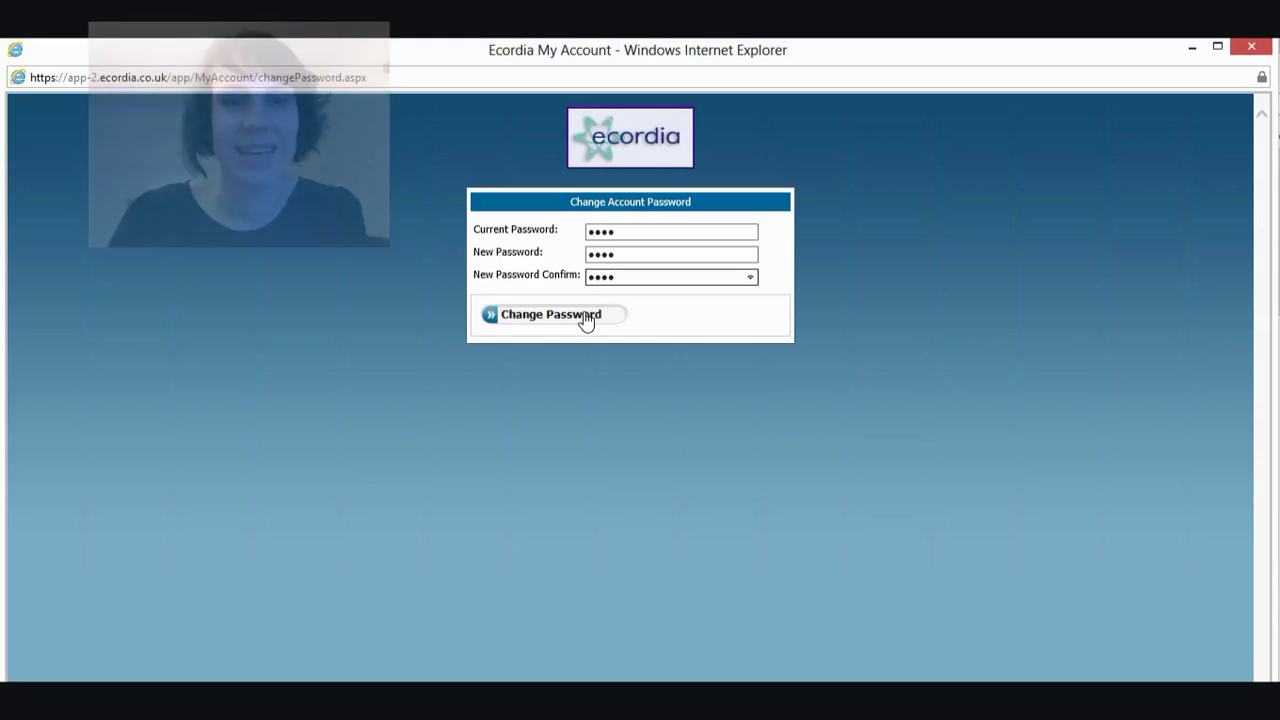
left_click(553, 320)
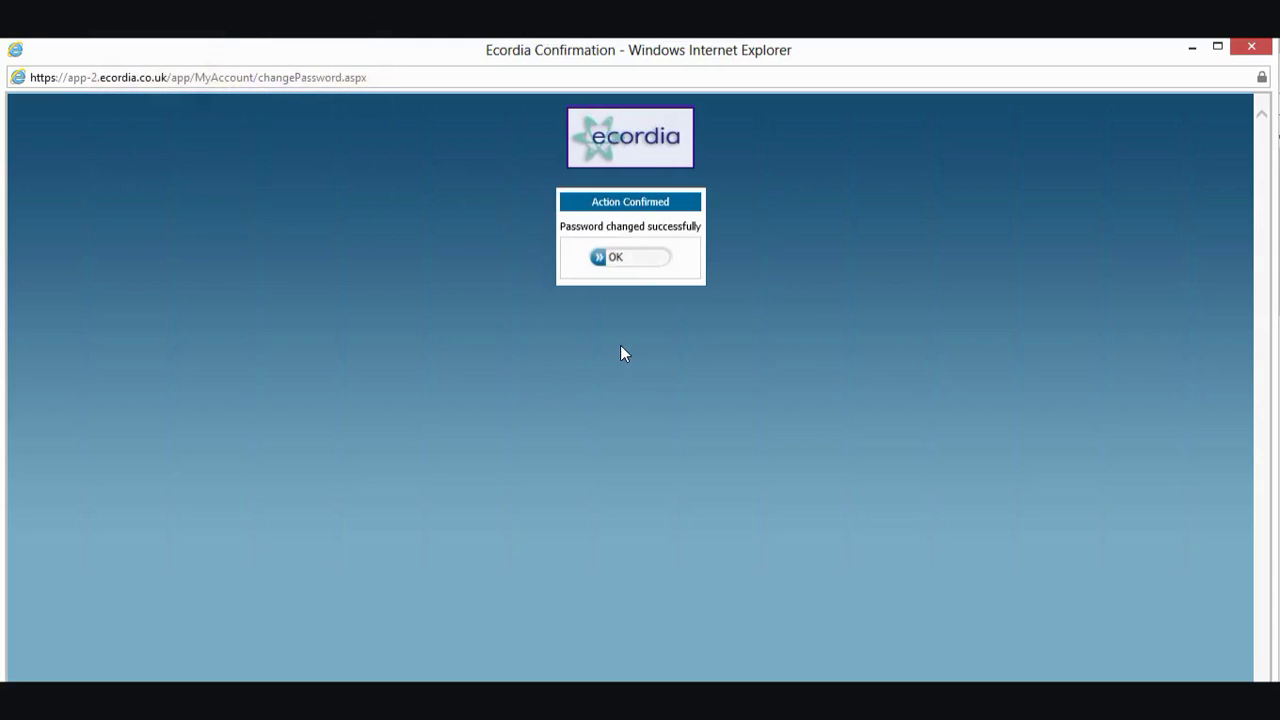
left_click(617, 259)
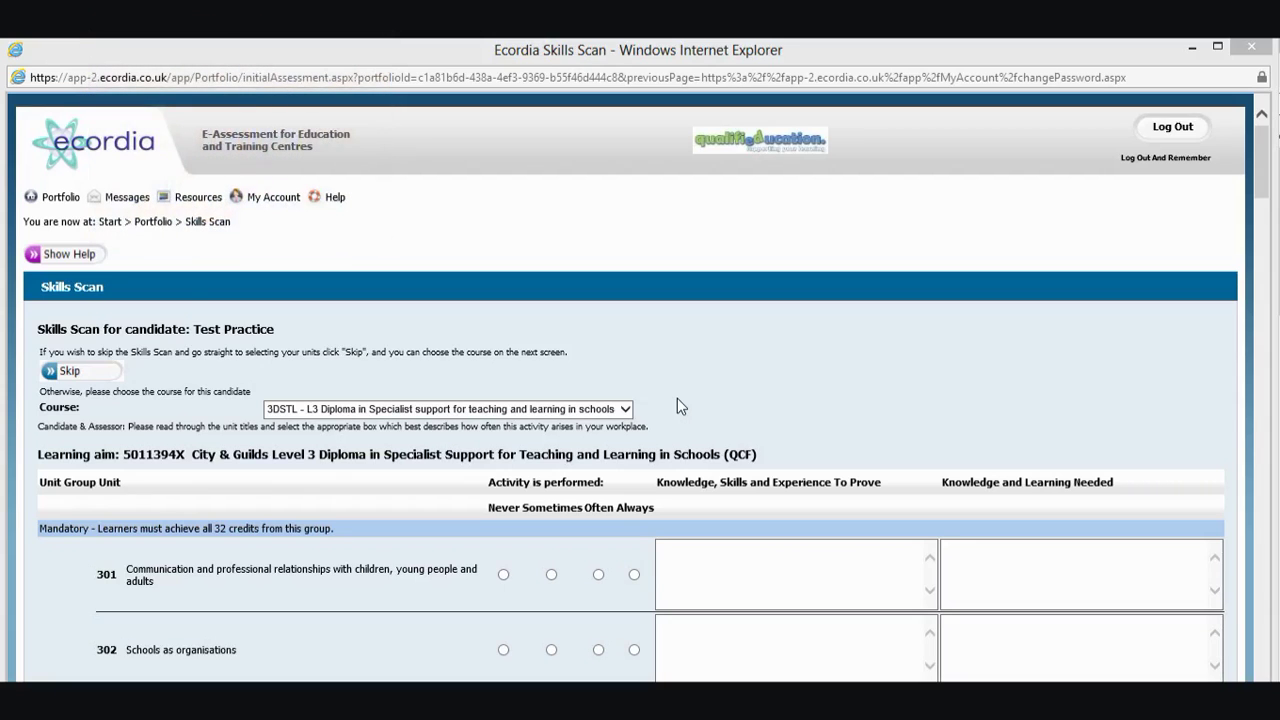
Step: Rate mandatory units 301 to 307 in the Skills Scan as Always performed
scroll(1262, 195, "down", 1)
left_click_drag(1262, 195, 1266, 238)
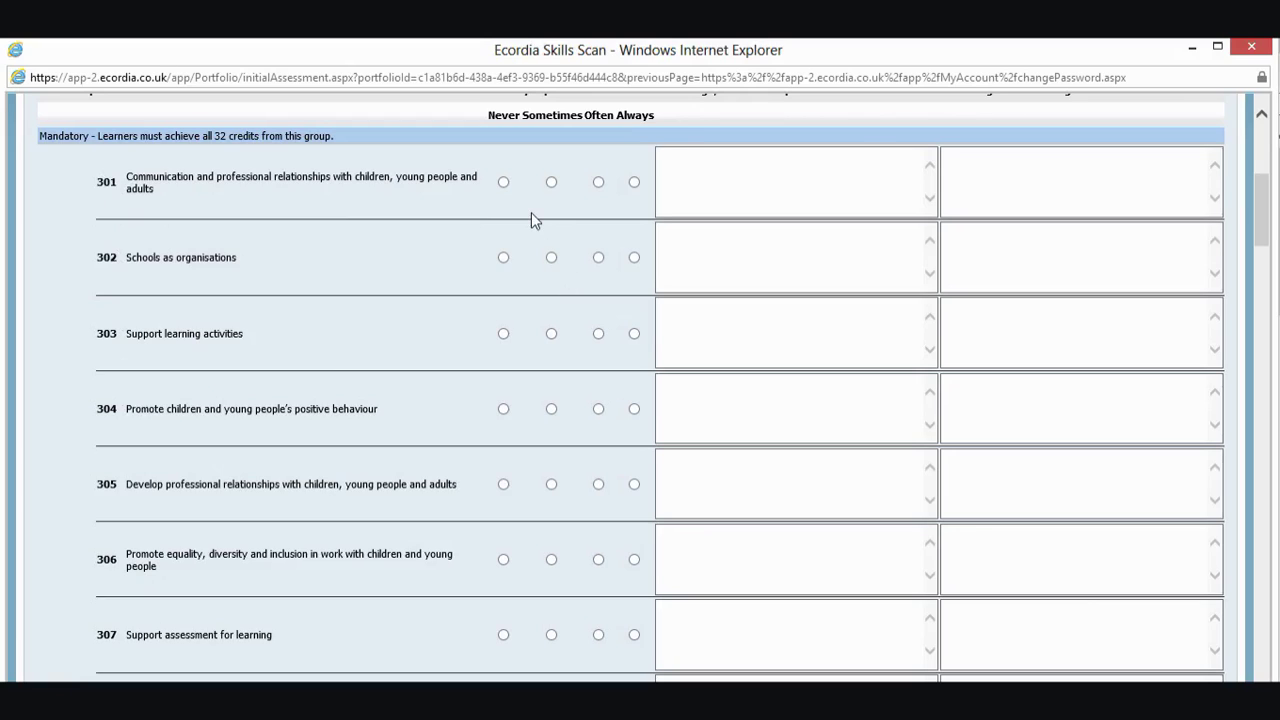
left_click(634, 182)
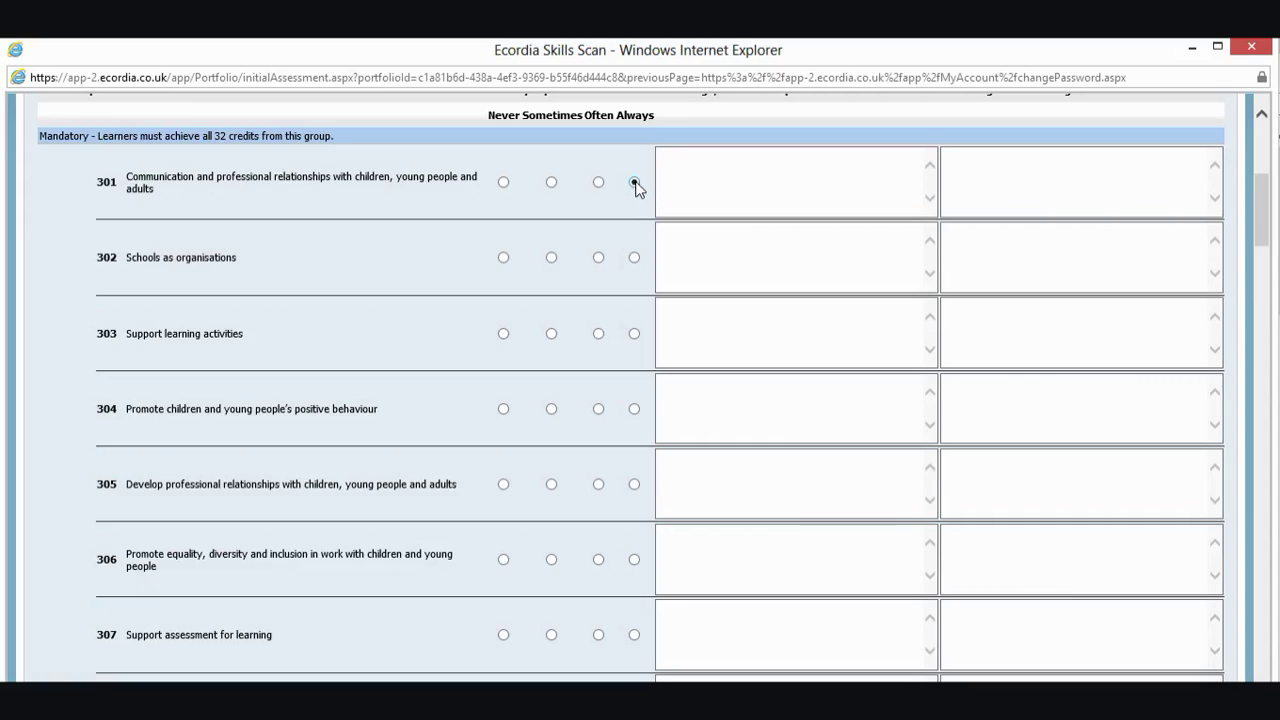
left_click(635, 258)
left_click(635, 336)
left_click(634, 410)
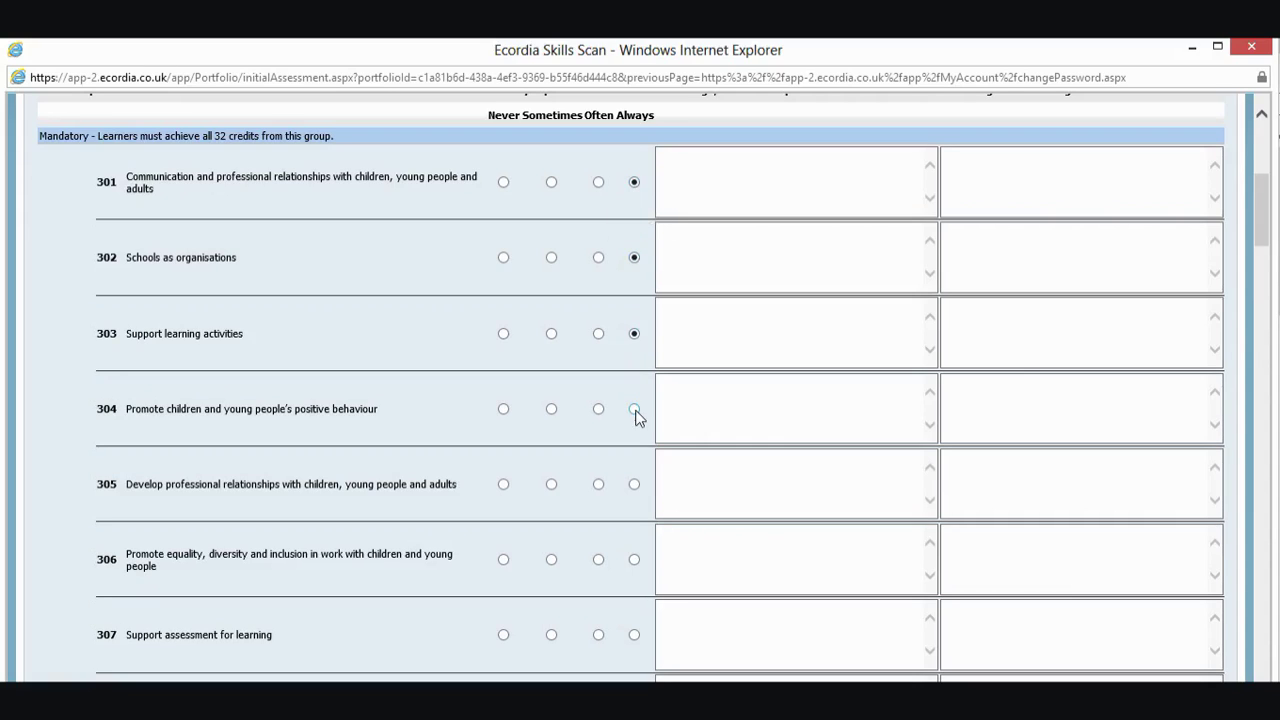
left_click(634, 560)
left_click(634, 636)
Step: Rate the remaining mandatory units 331, 332, 333 and 334 as Always performed
scroll(606, 524, "down", 5)
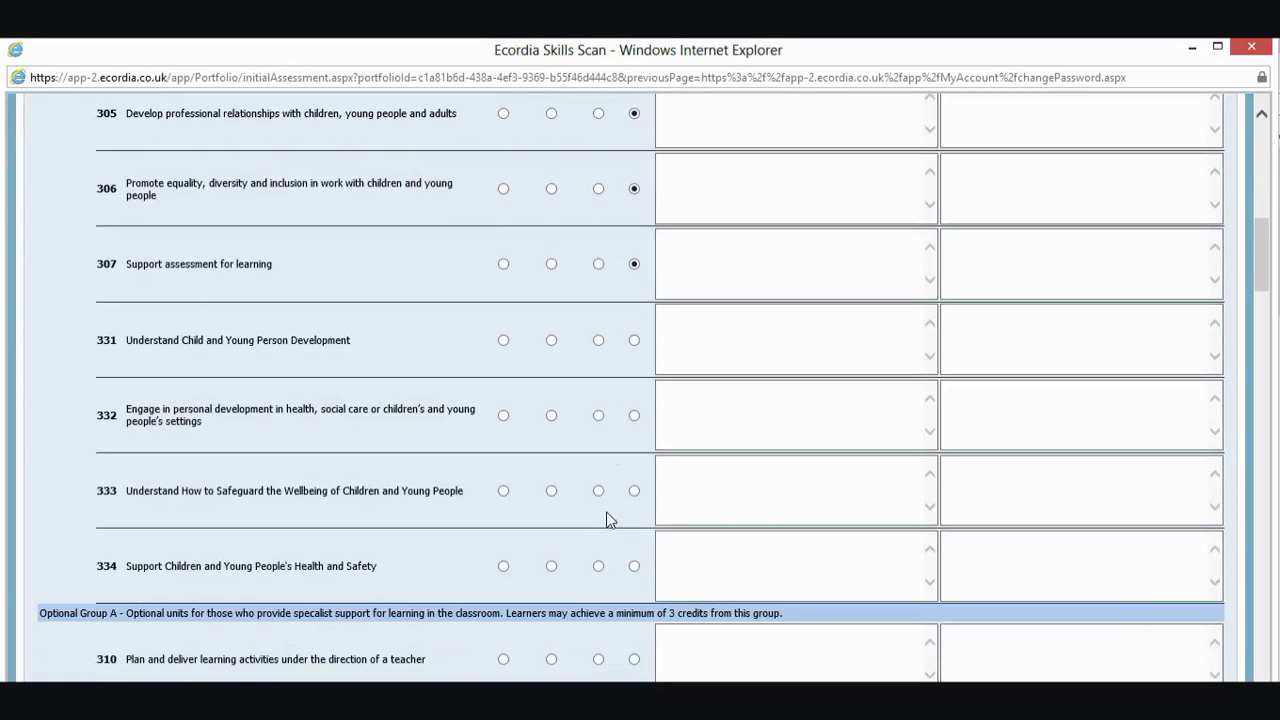
left_click(634, 340)
left_click(634, 415)
left_click(634, 490)
left_click(634, 566)
Step: In Optional Group A, rate units 311 Support literacy development and 312 Support numeracy development as Always
scroll(581, 452, "up", 6)
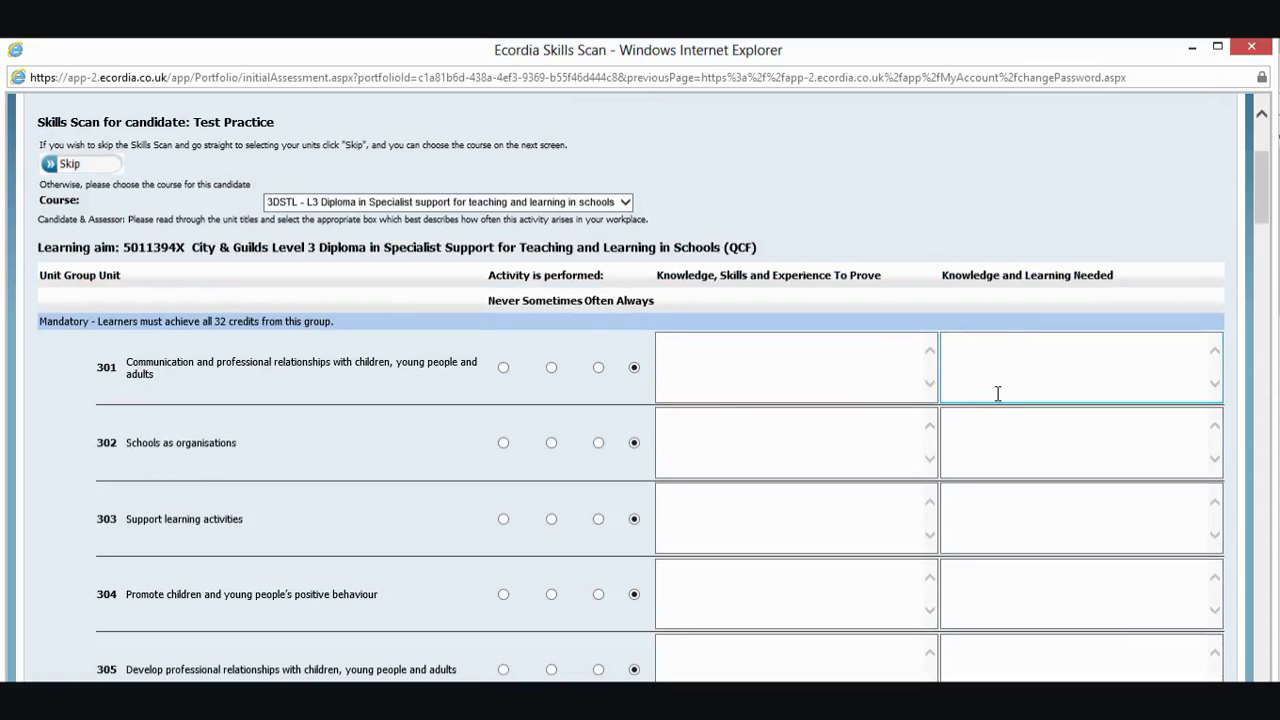
scroll(890, 397, "down", 3)
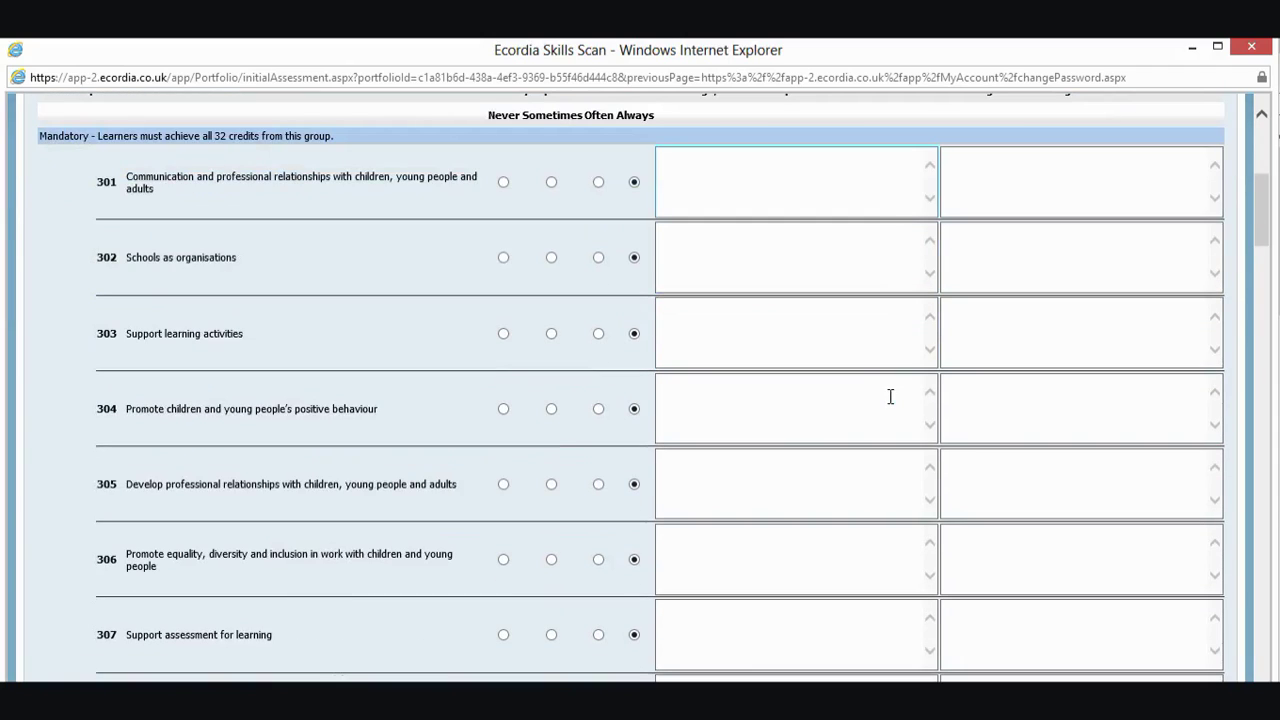
scroll(890, 397, "down", 9)
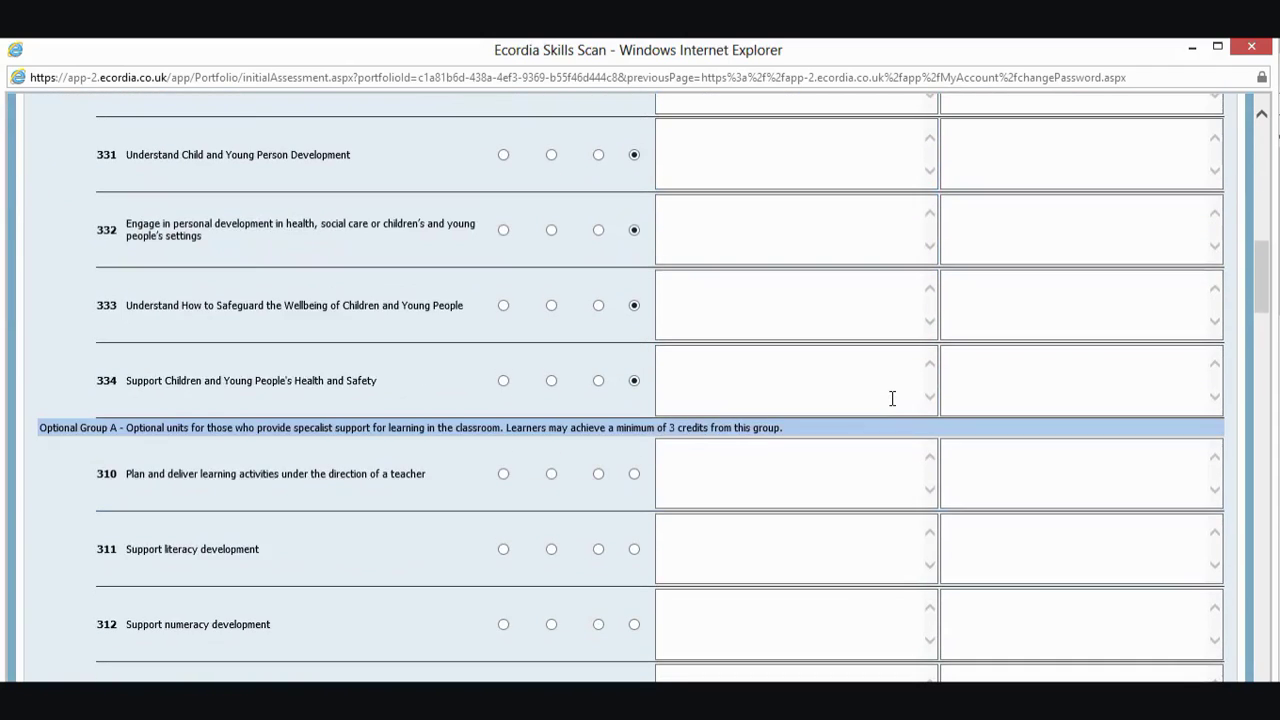
scroll(892, 398, "down", 3)
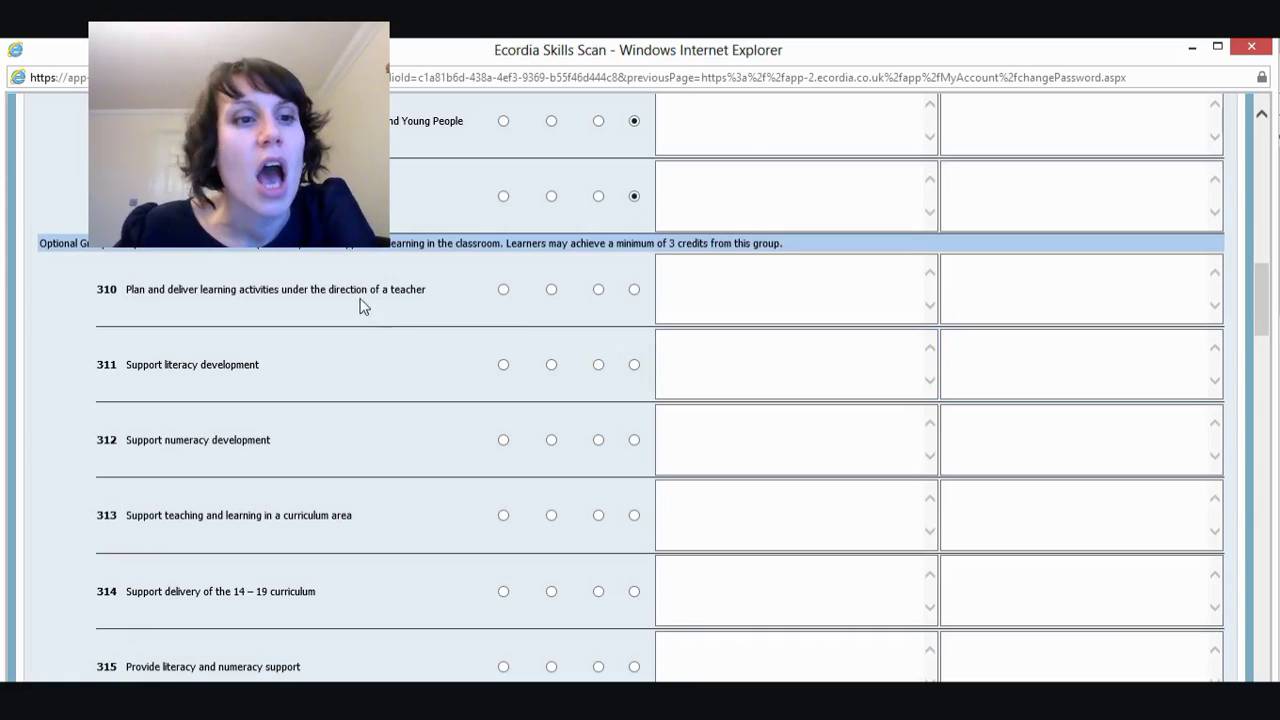
scroll(339, 374, "down", 2)
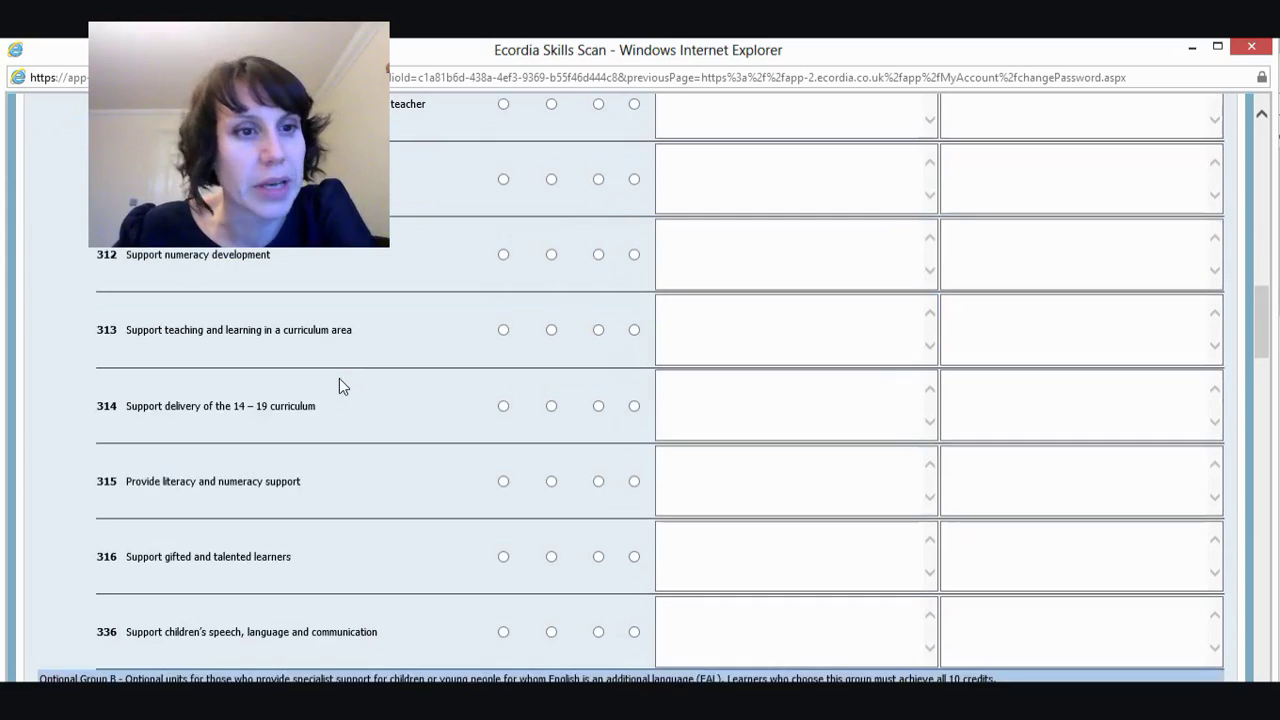
scroll(339, 379, "down", 2)
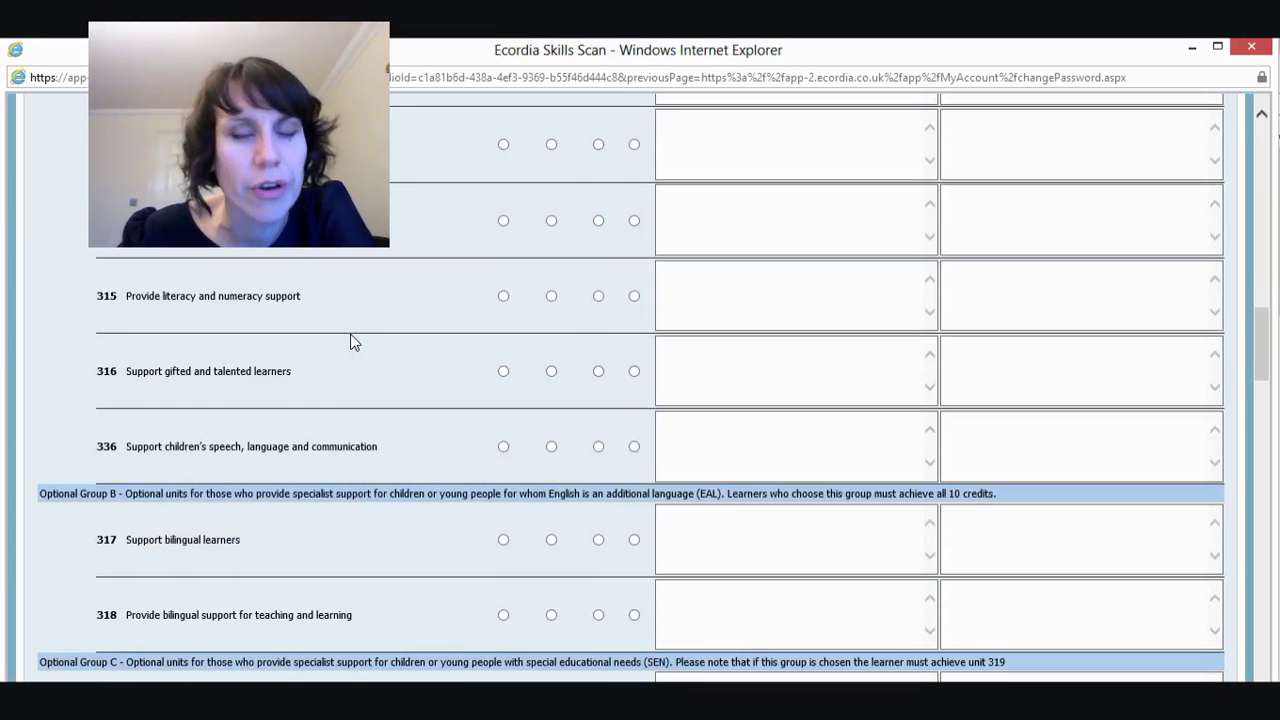
scroll(358, 333, "up", 3)
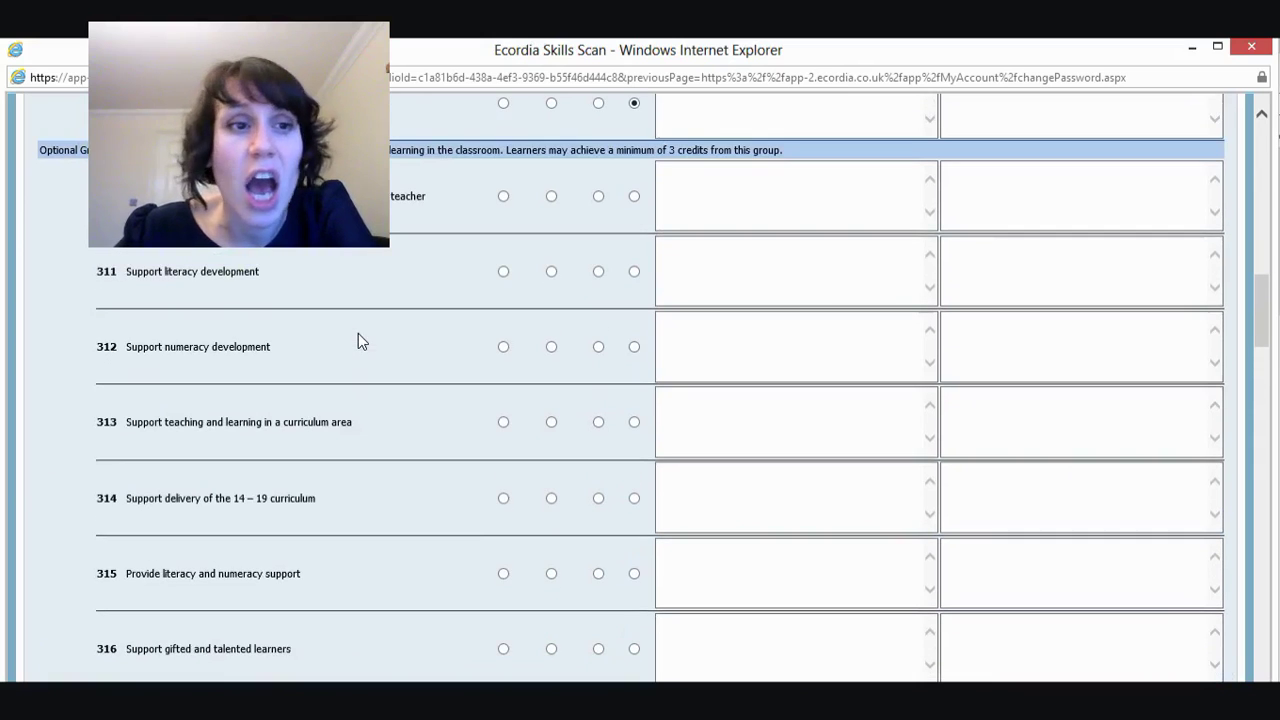
left_click(634, 272)
left_click(630, 347)
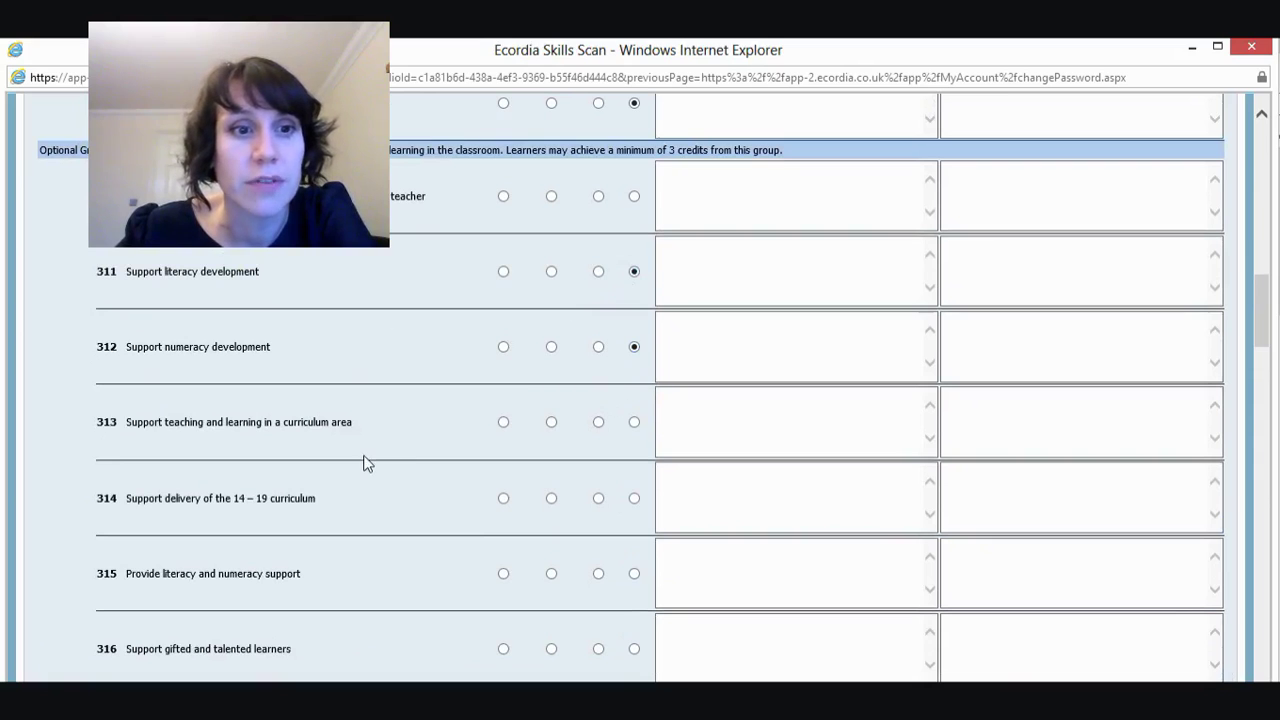
Step: In Optional Group D, rate unit 343 Promote the well being and resilience of children and young people as Always
scroll(365, 463, "down", 5)
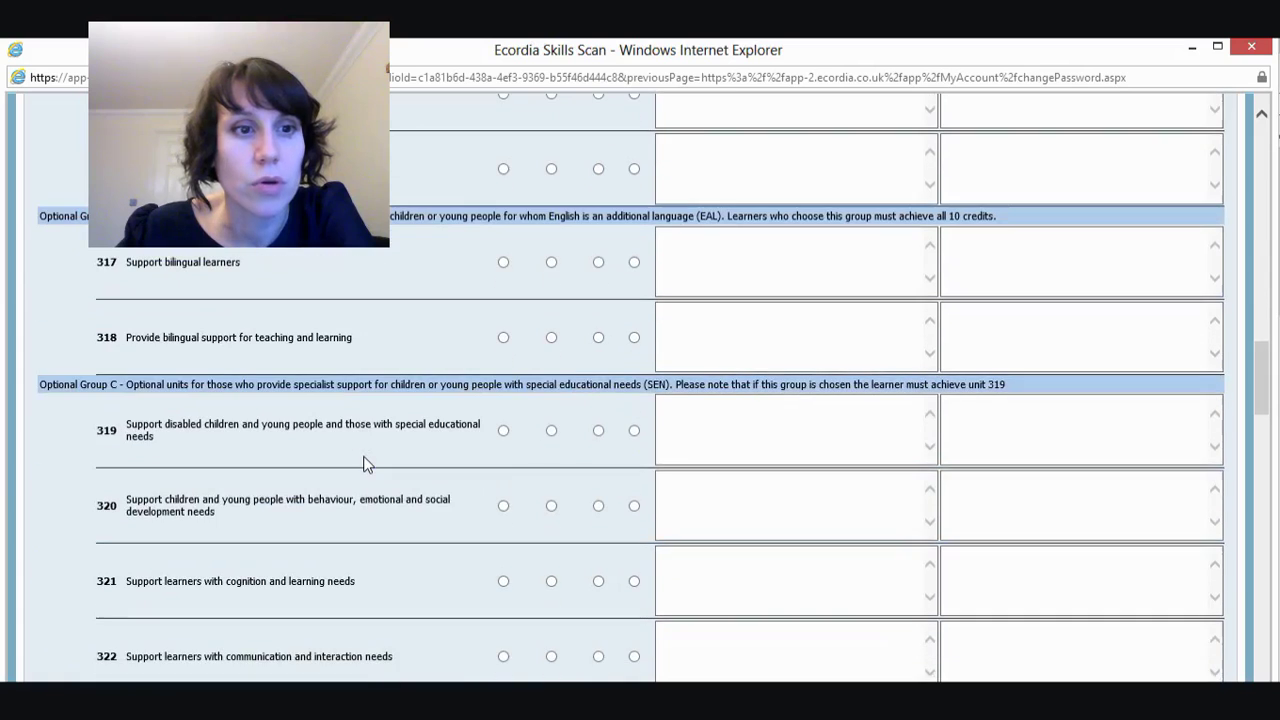
scroll(365, 463, "down", 3)
scroll(366, 460, "up", 1)
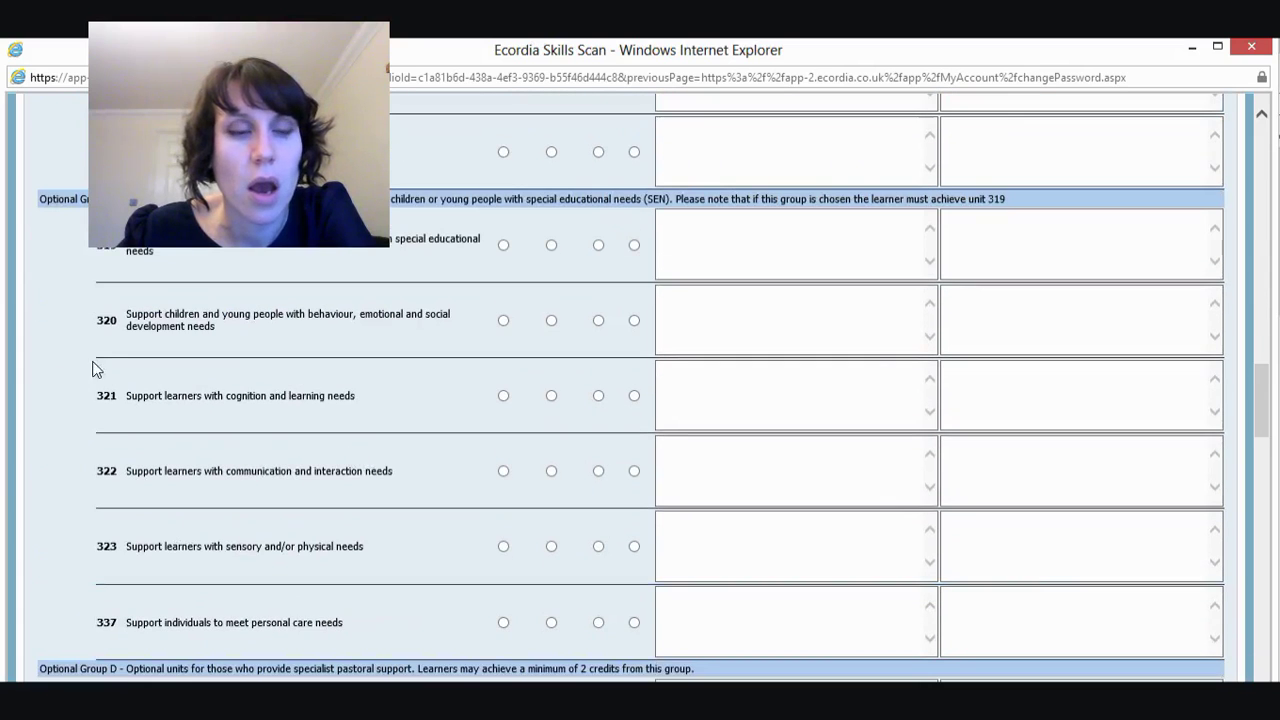
scroll(272, 442, "down", 5)
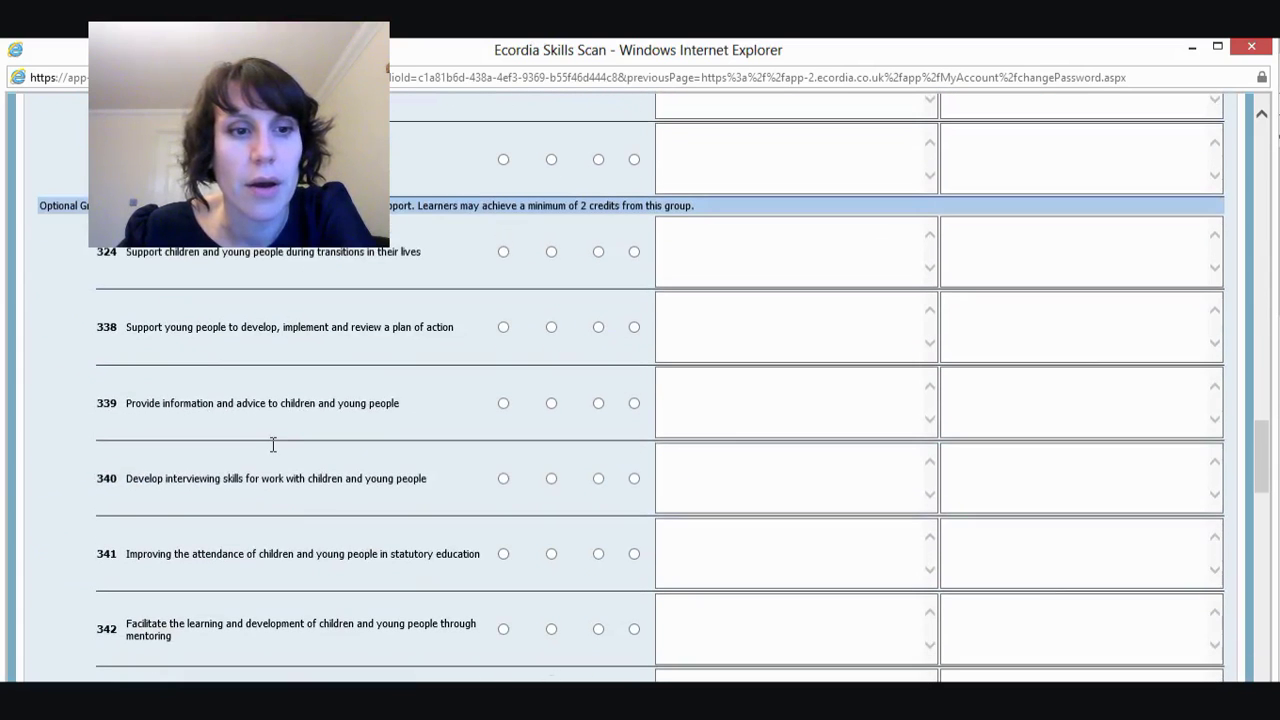
scroll(343, 525, "down", 2)
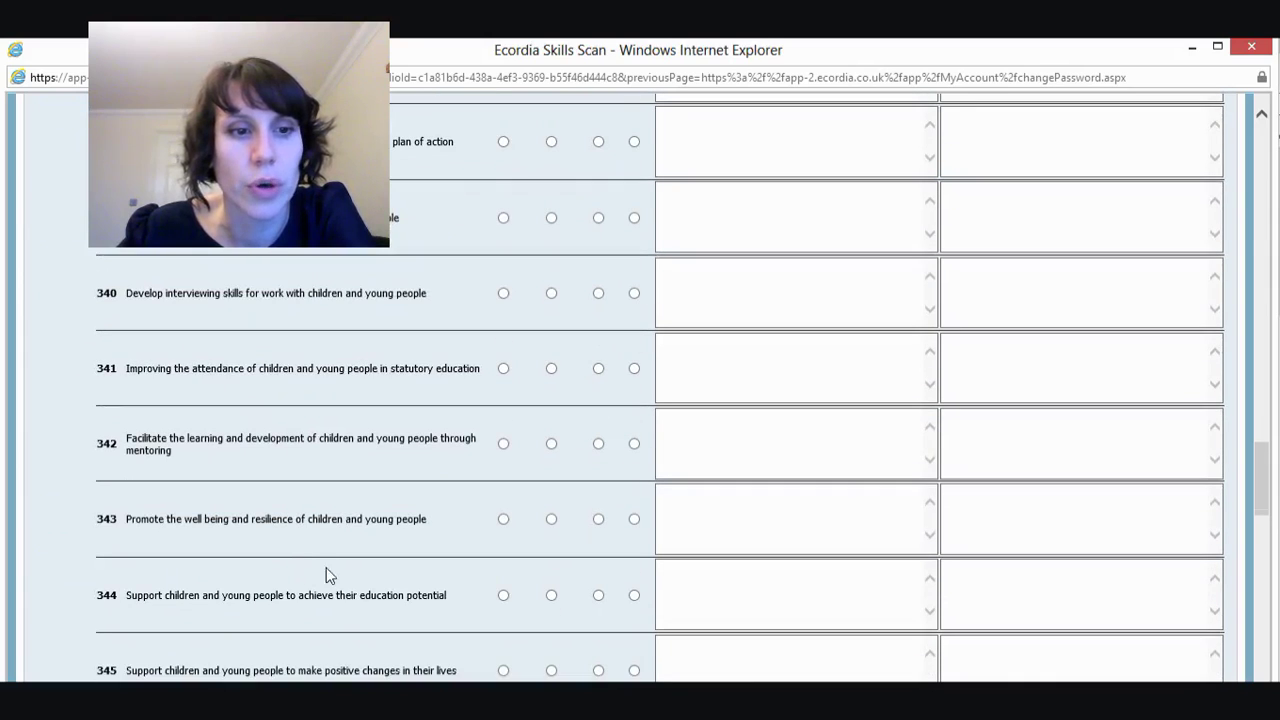
left_click(634, 519)
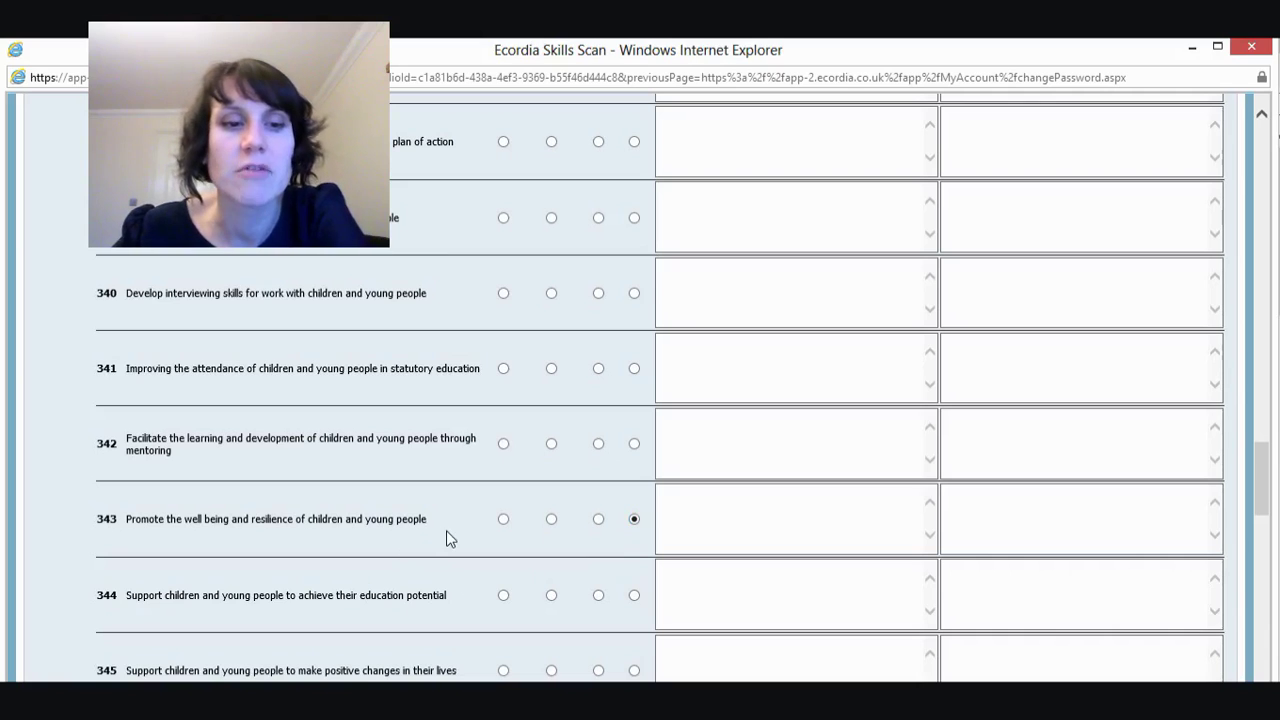
Step: Review the remaining optional units through Group F and continue from the Skills Scan to the Individual Learning Plan
scroll(448, 532, "up", 1)
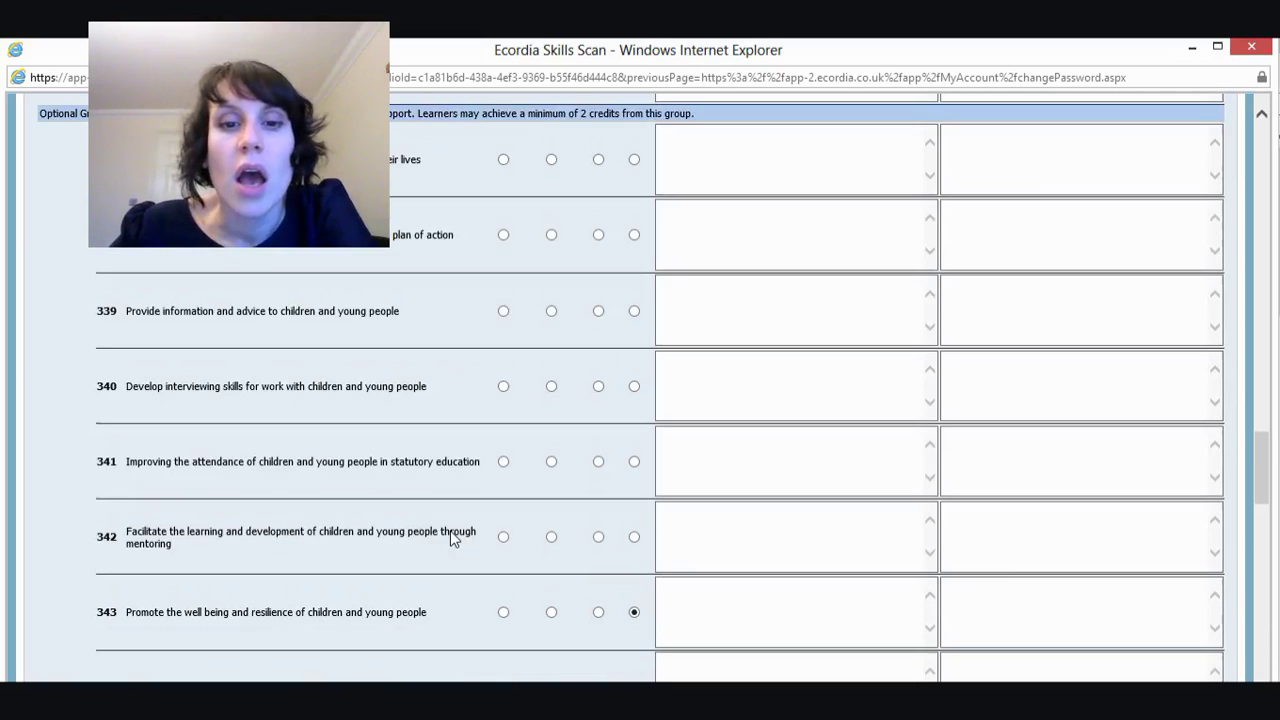
scroll(450, 535, "up", 2)
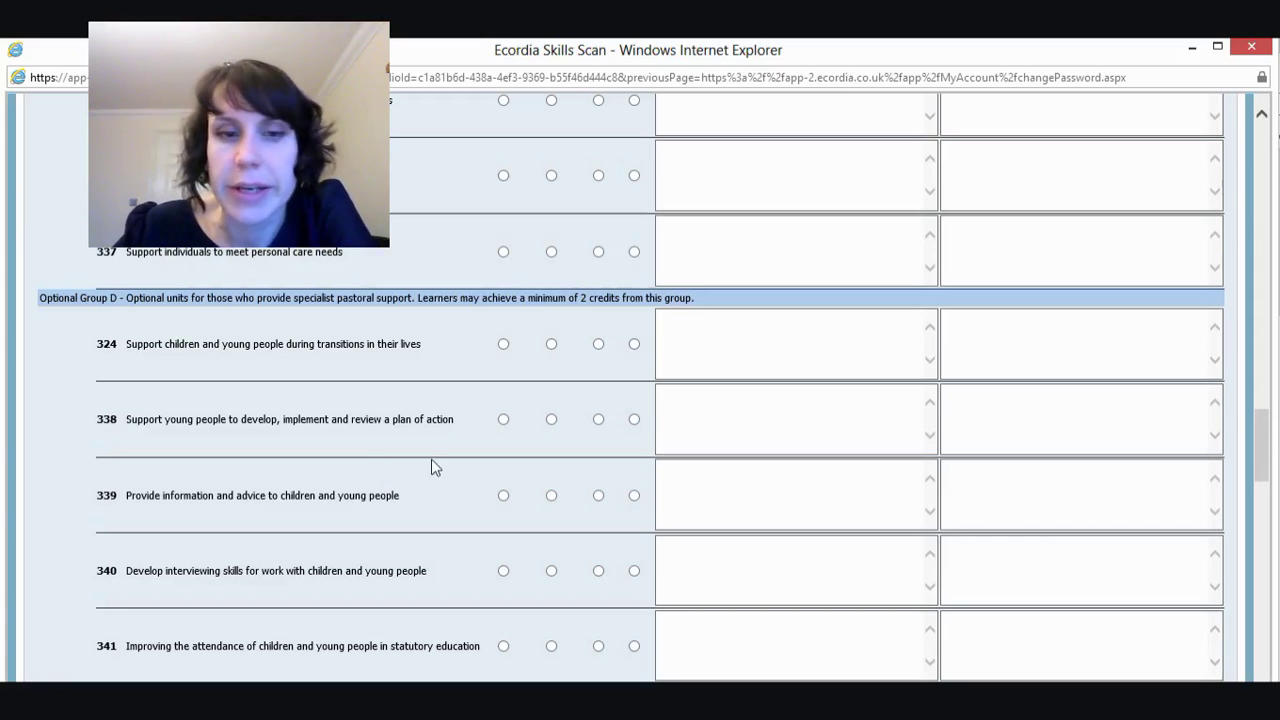
scroll(433, 459, "down", 6)
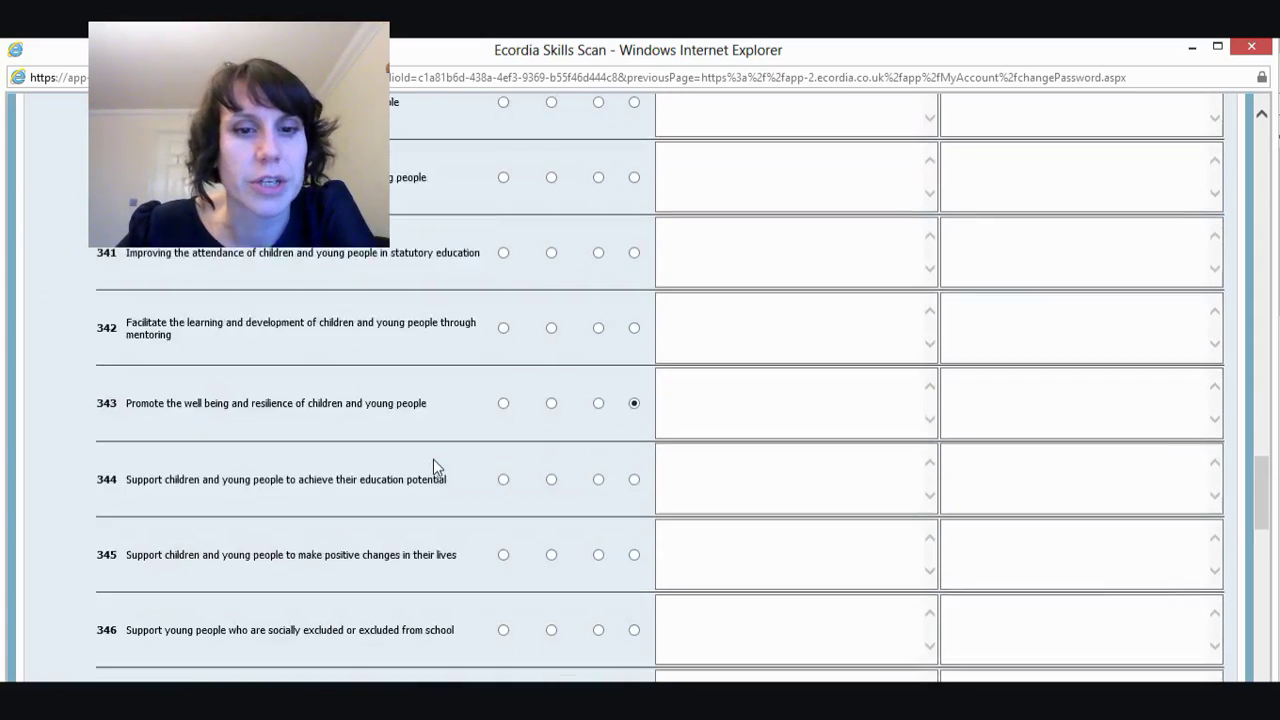
scroll(433, 459, "down", 6)
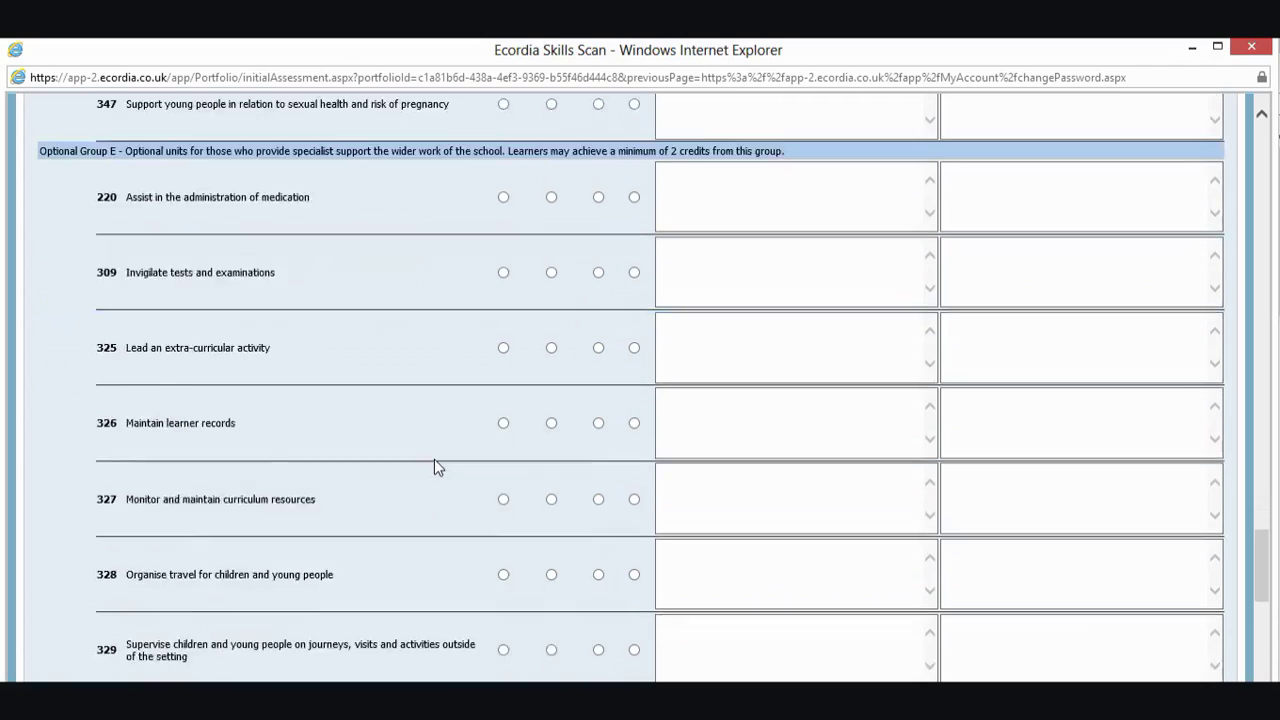
scroll(434, 466, "down", 4)
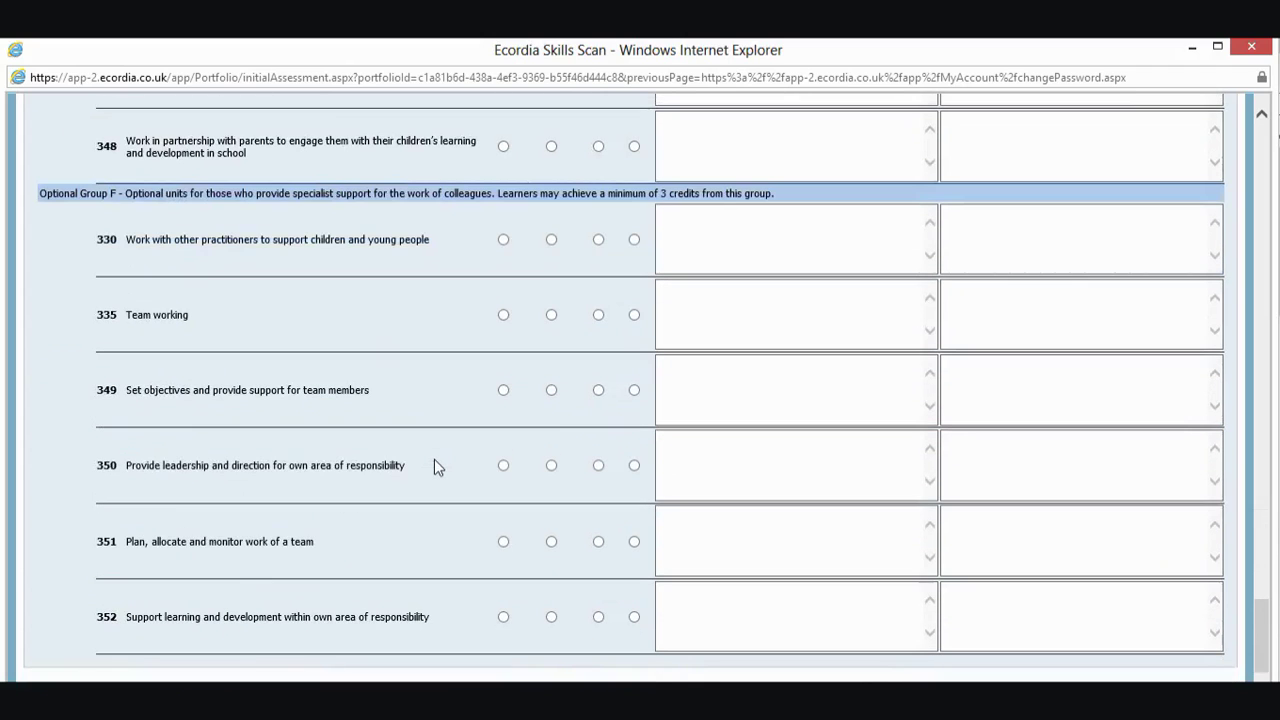
scroll(434, 466, "down", 1)
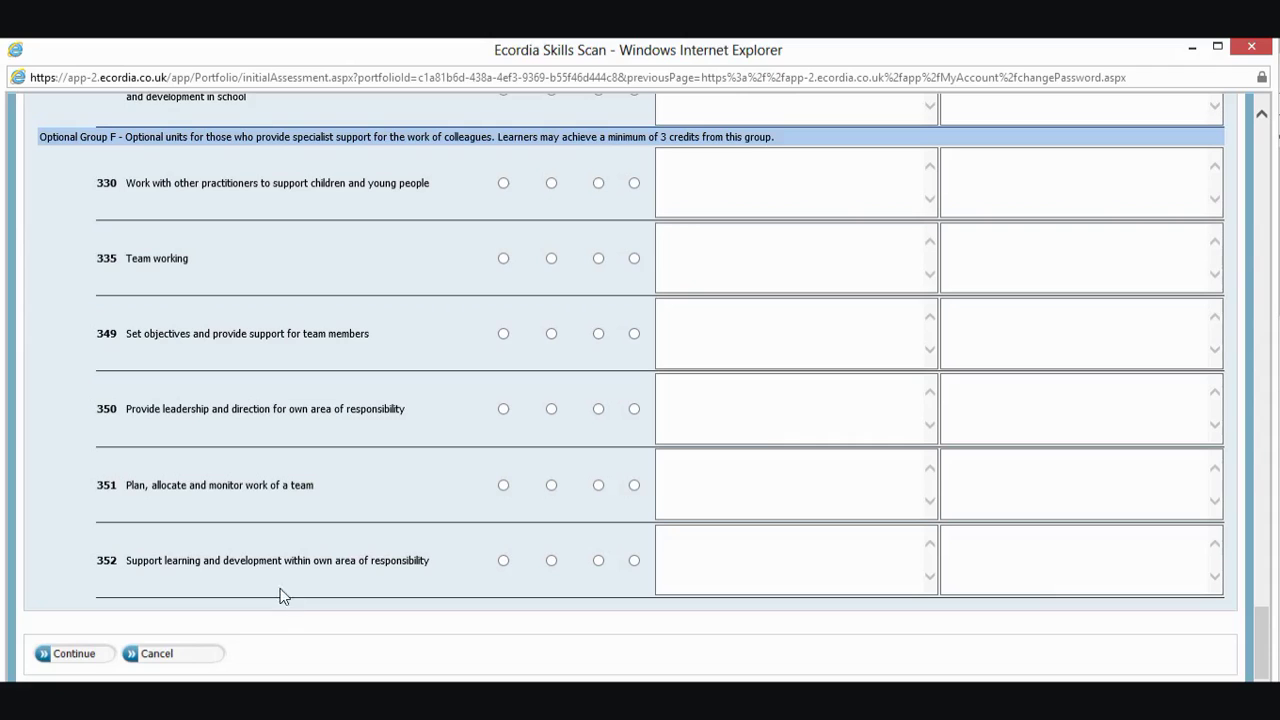
left_click(82, 664)
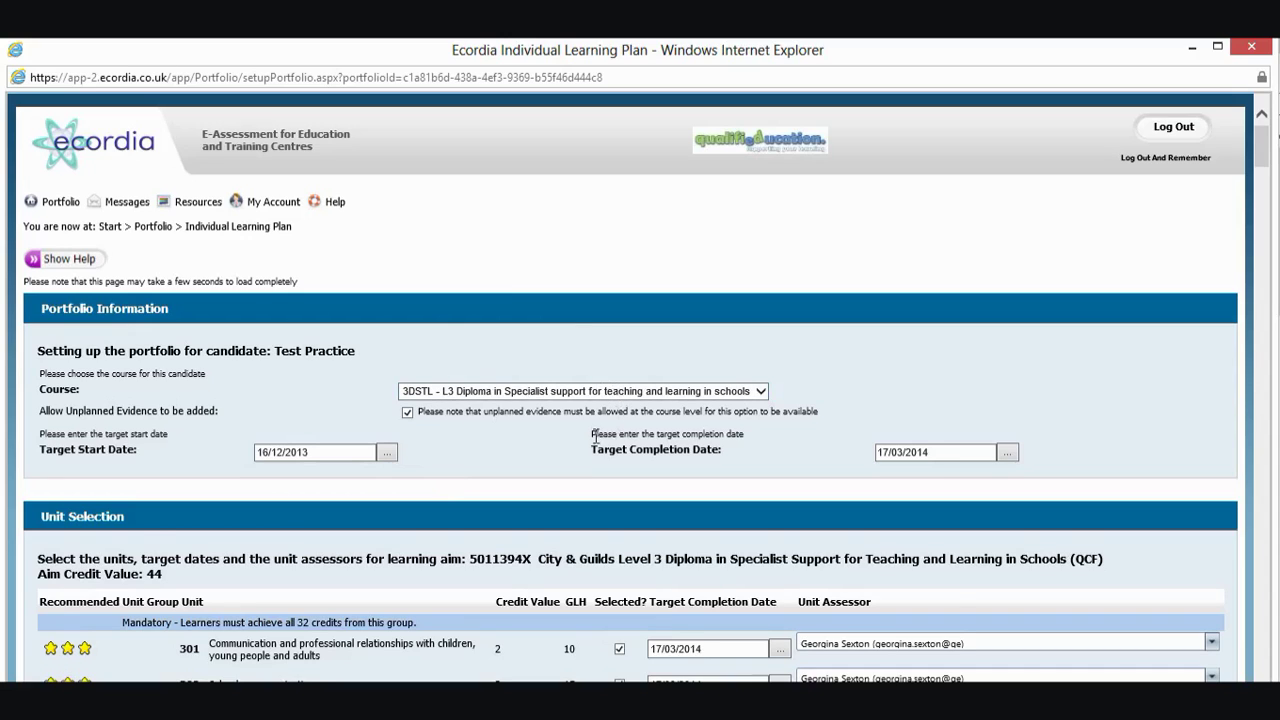
Step: In Optional Group A of the Individual Learning Plan, select the recommended units 311 Support literacy development and 312 Support numeracy development
scroll(578, 449, "down", 3)
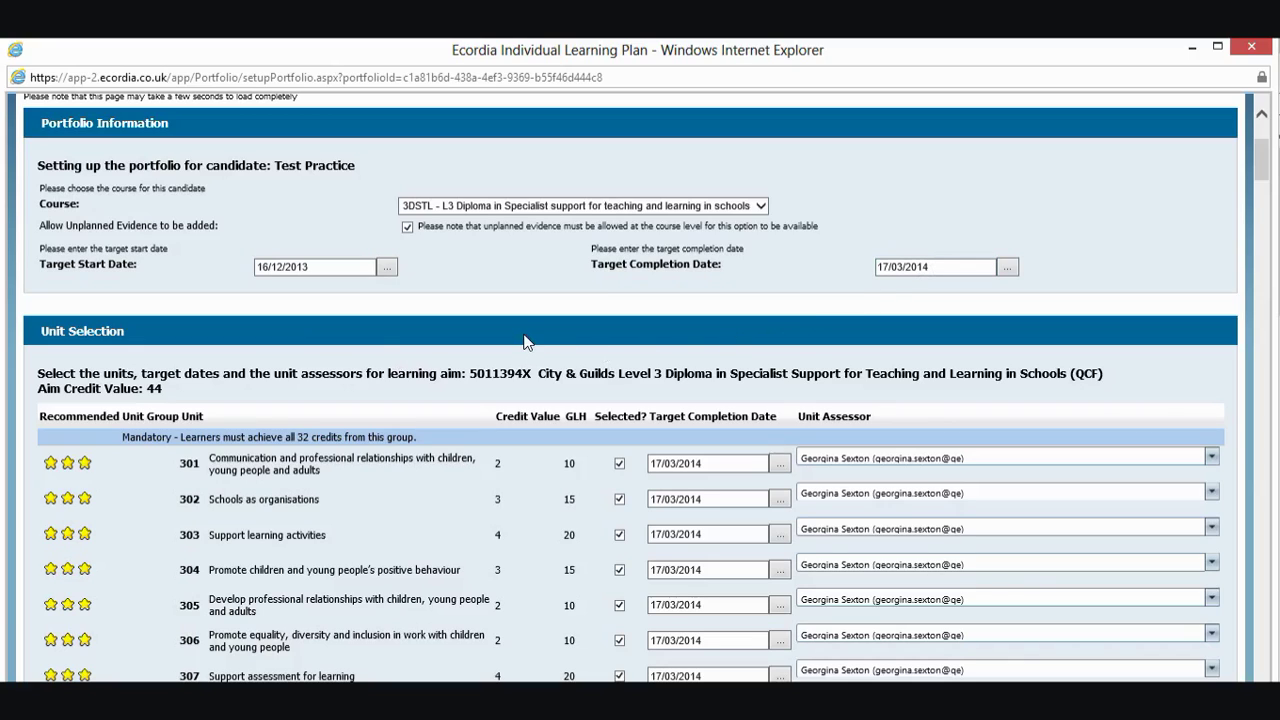
scroll(527, 341, "down", 1)
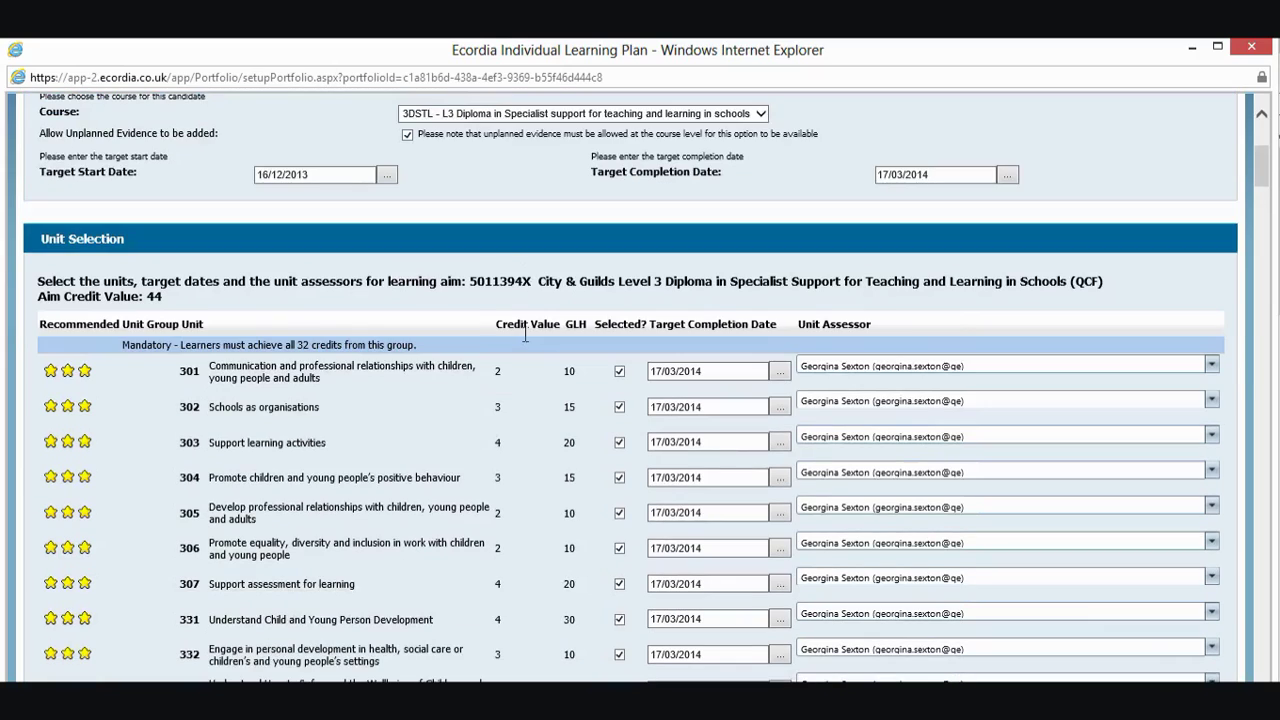
scroll(525, 335, "down", 1)
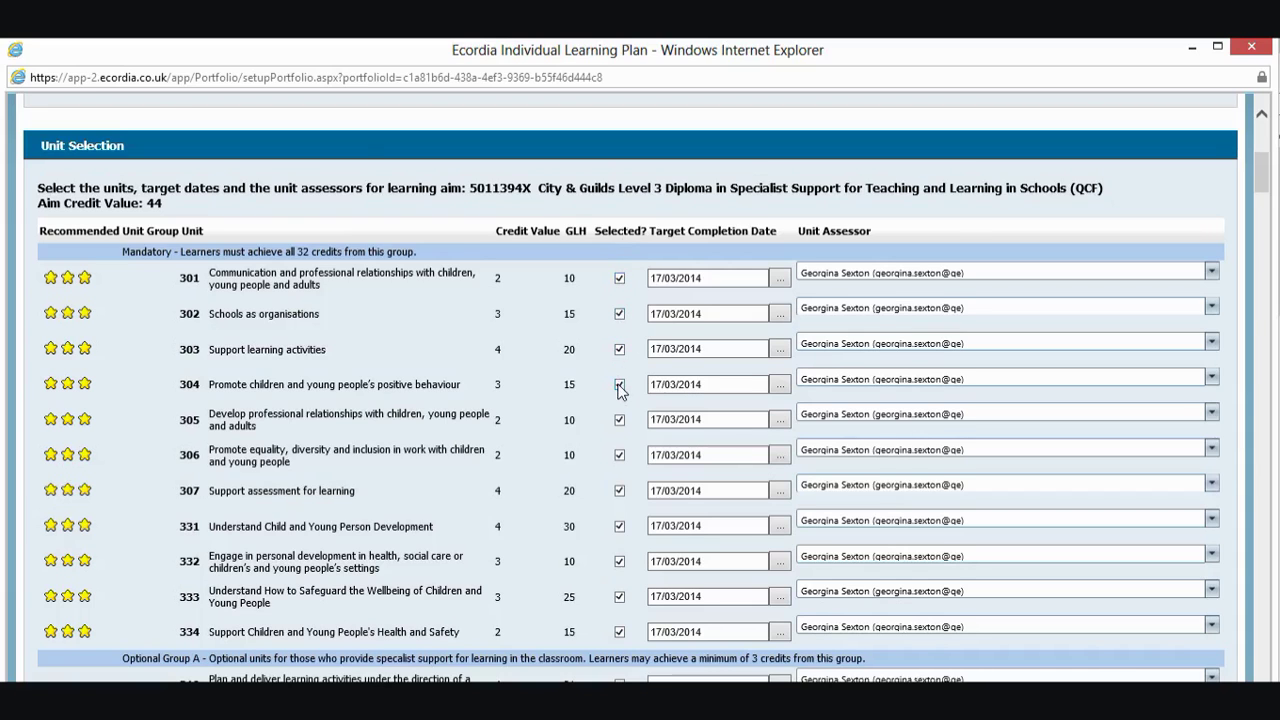
scroll(620, 420, "down", 2)
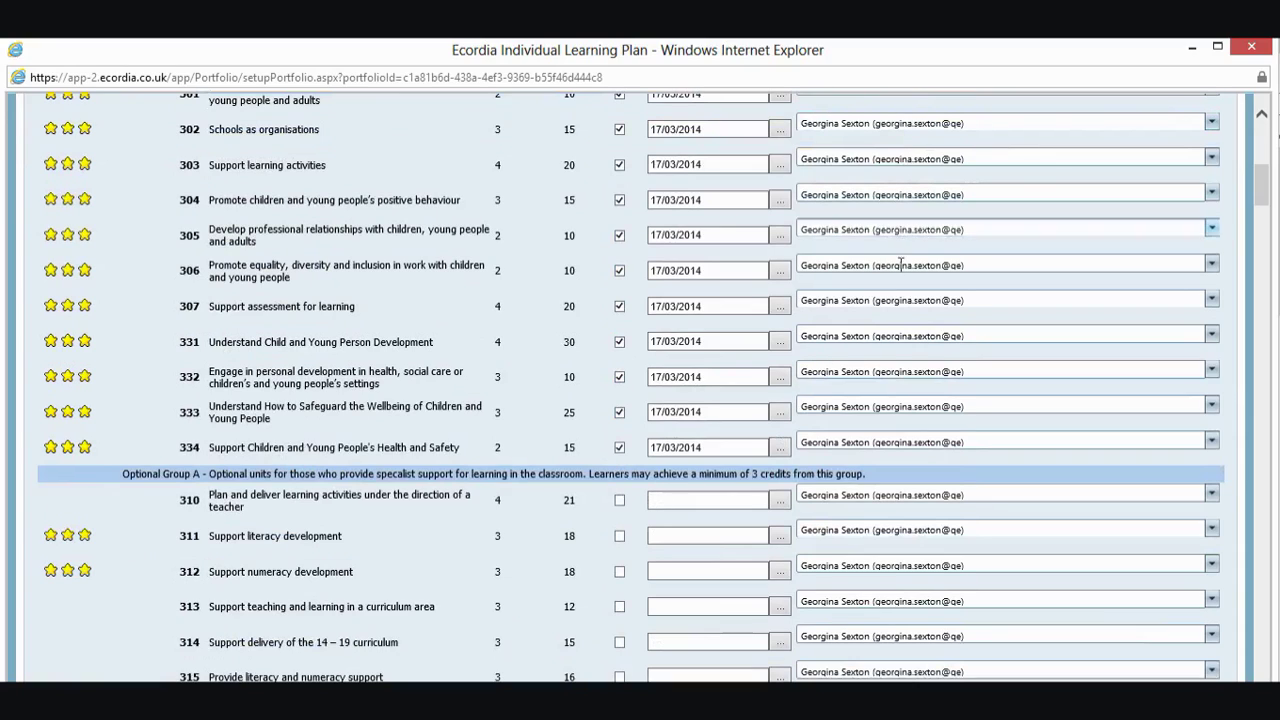
scroll(615, 406, "down", 1)
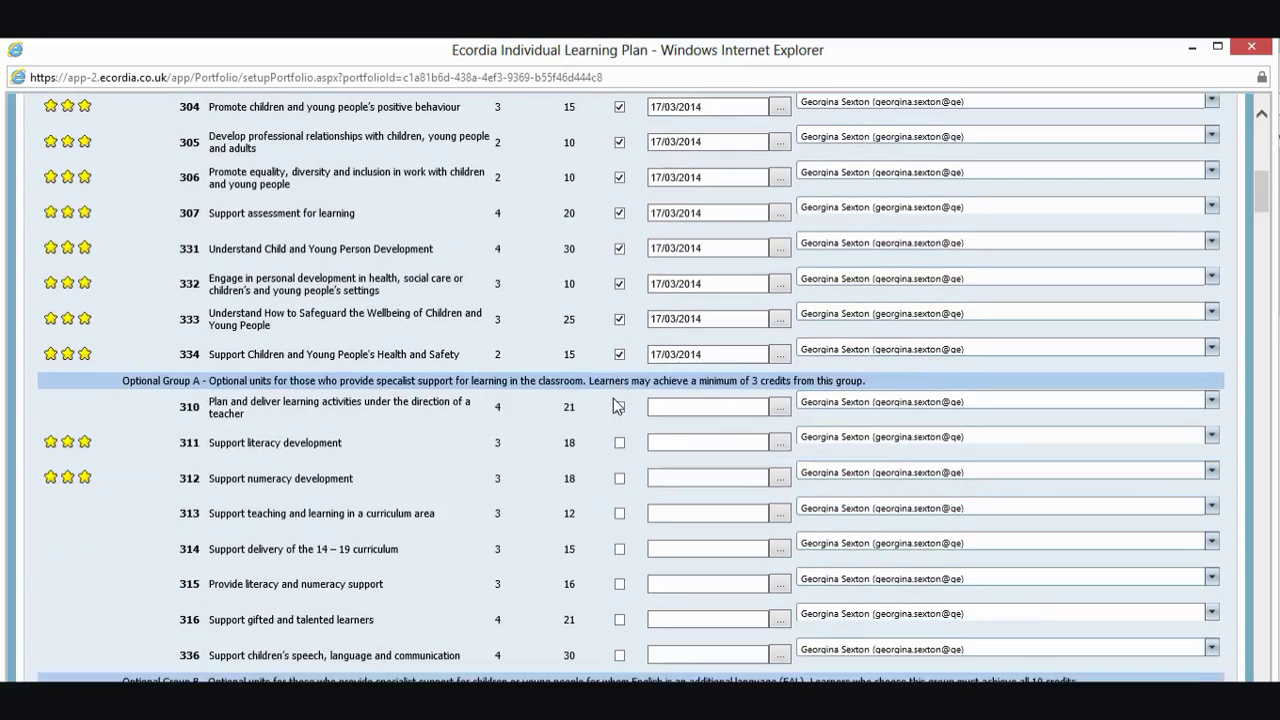
scroll(615, 406, "down", 1)
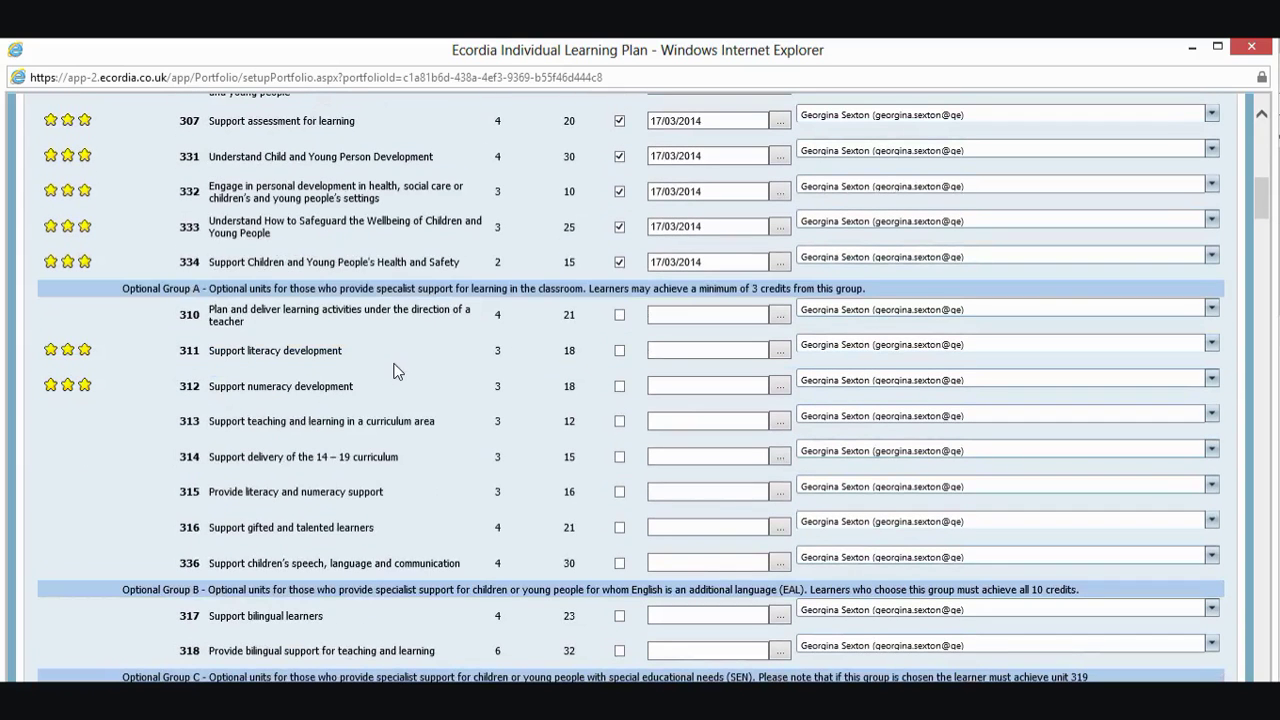
scroll(395, 372, "down", 3)
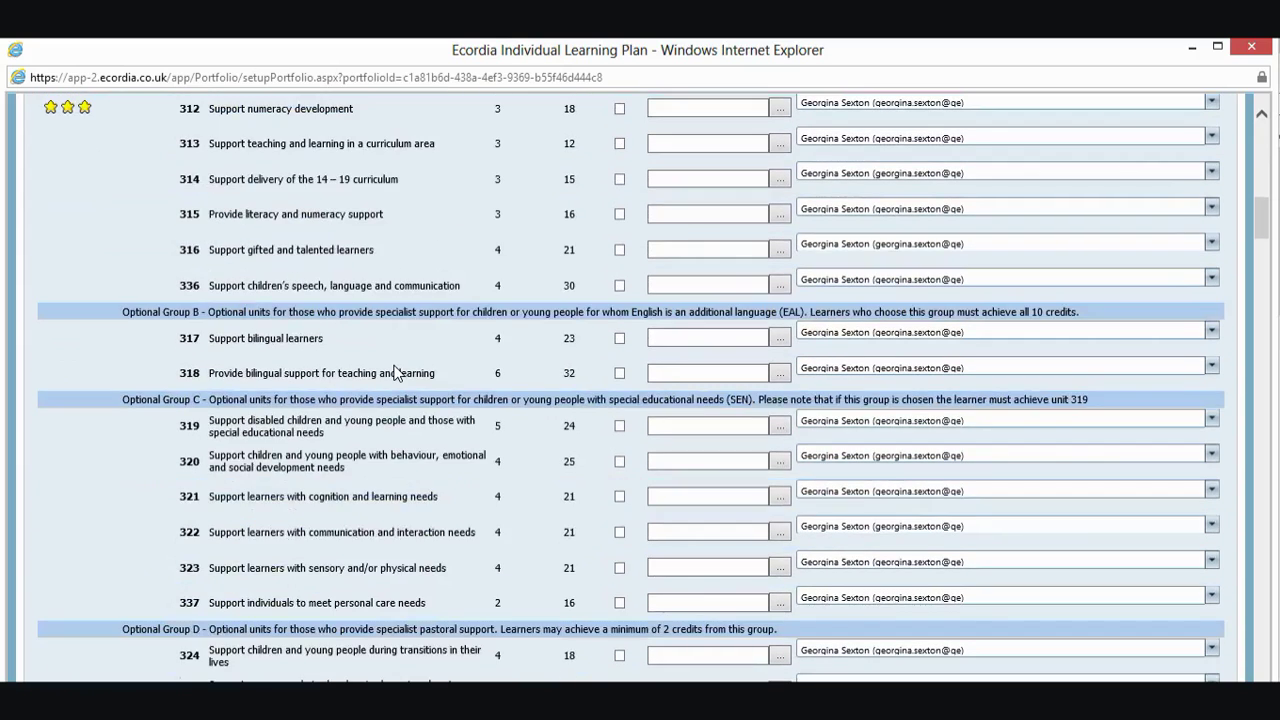
scroll(395, 372, "up", 2)
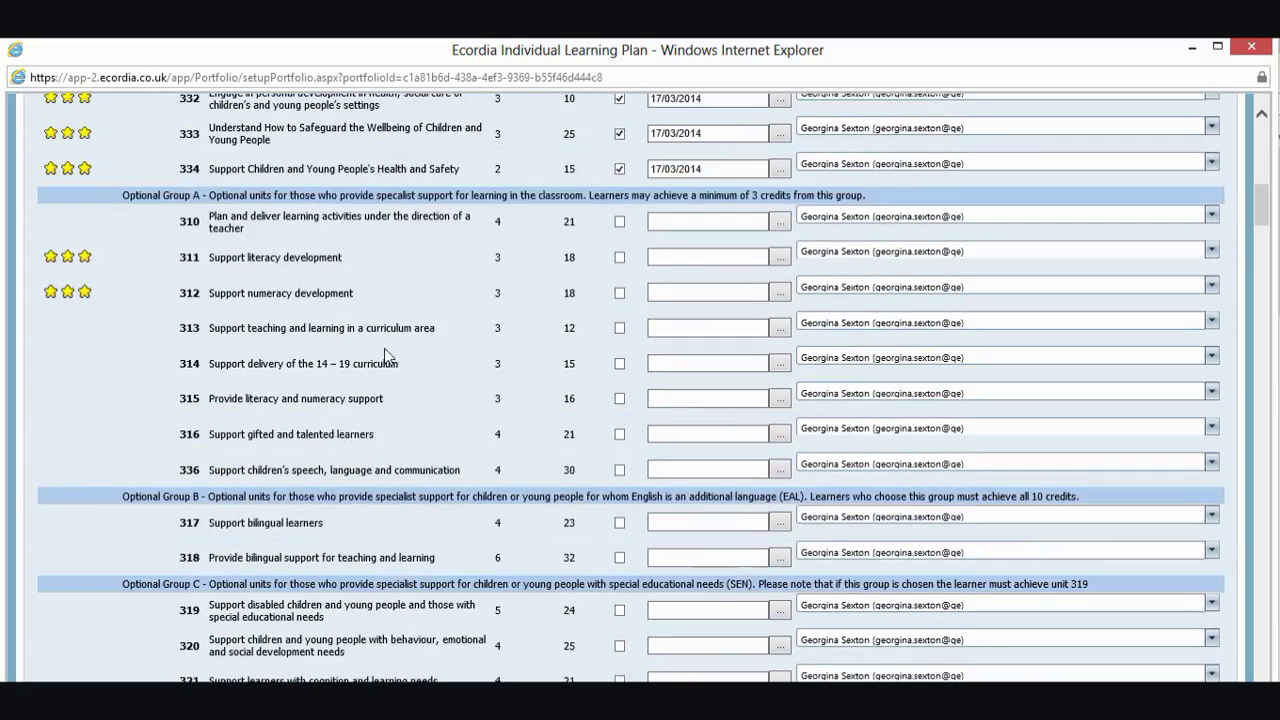
left_click(619, 257)
left_click(619, 292)
Step: In Optional Group D, select the recommended unit 343 Promote the well being and resilience of children and young people
scroll(492, 345, "down", 1)
scroll(490, 347, "down", 5)
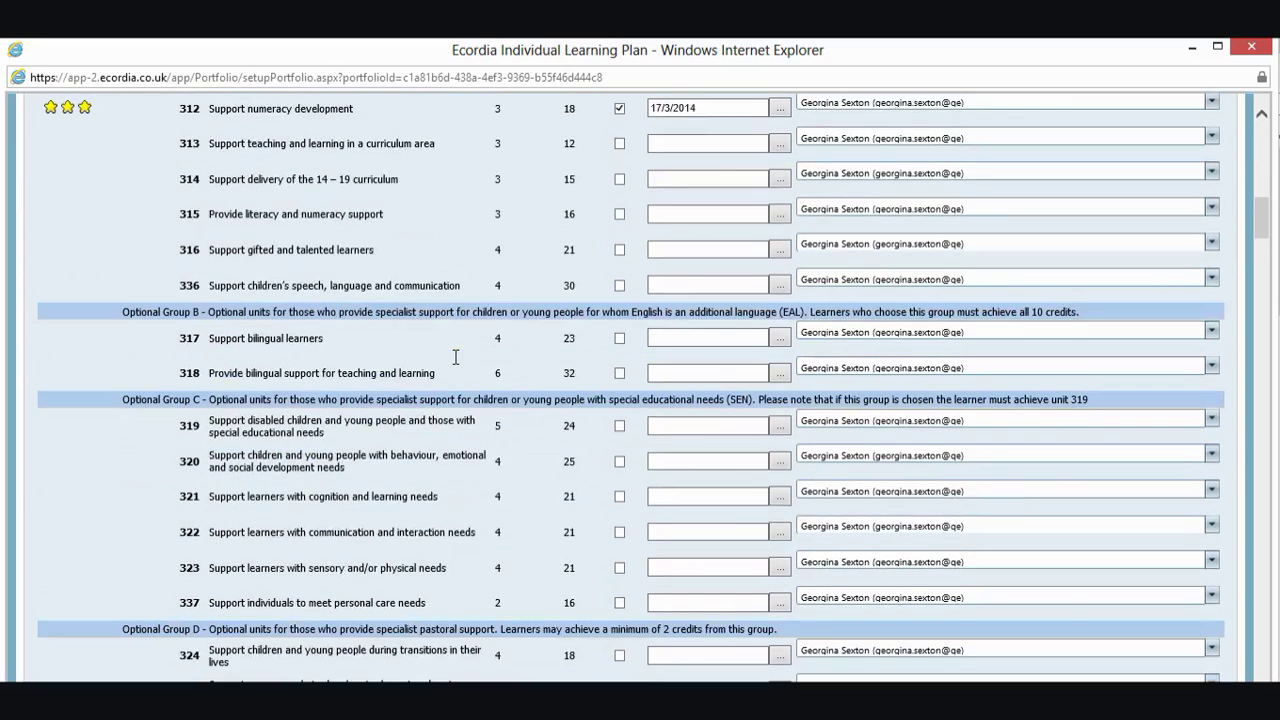
scroll(453, 356, "down", 1)
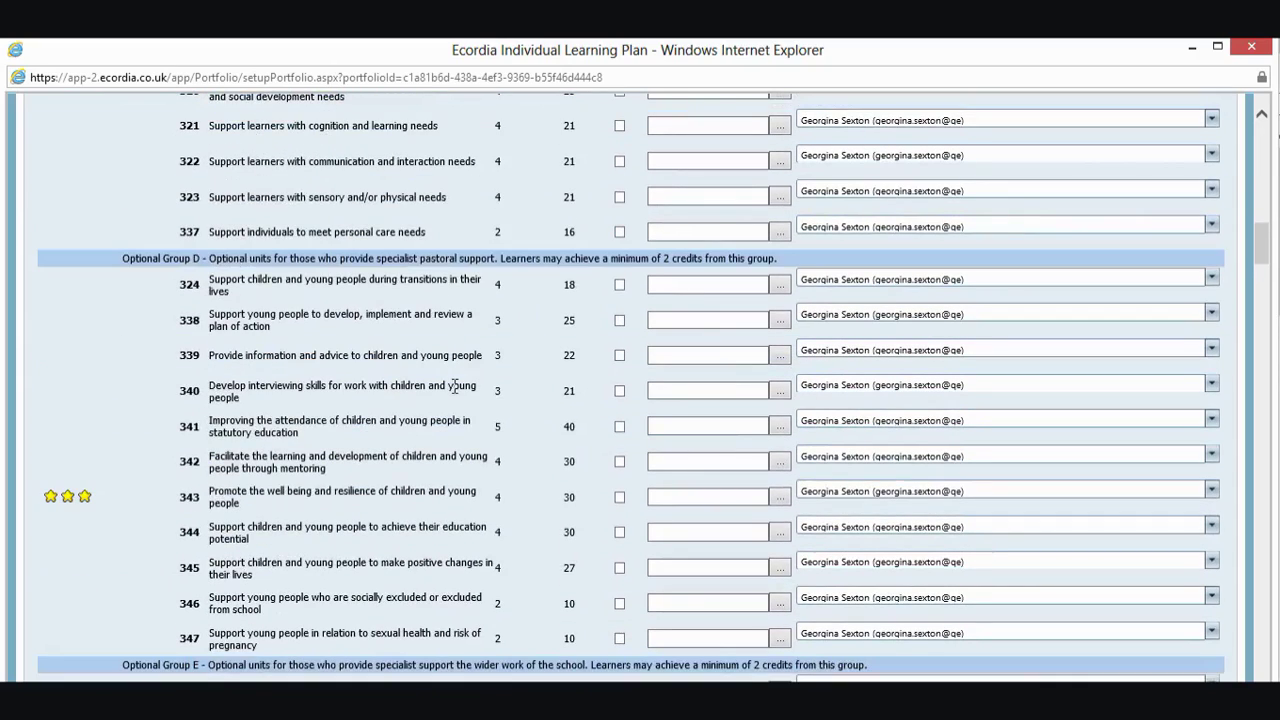
left_click(619, 497)
Step: Review the rest of the learning plan, from the remaining optional units through Initial Assessment and Skills scan to Review Arrangements
scroll(525, 460, "down", 1)
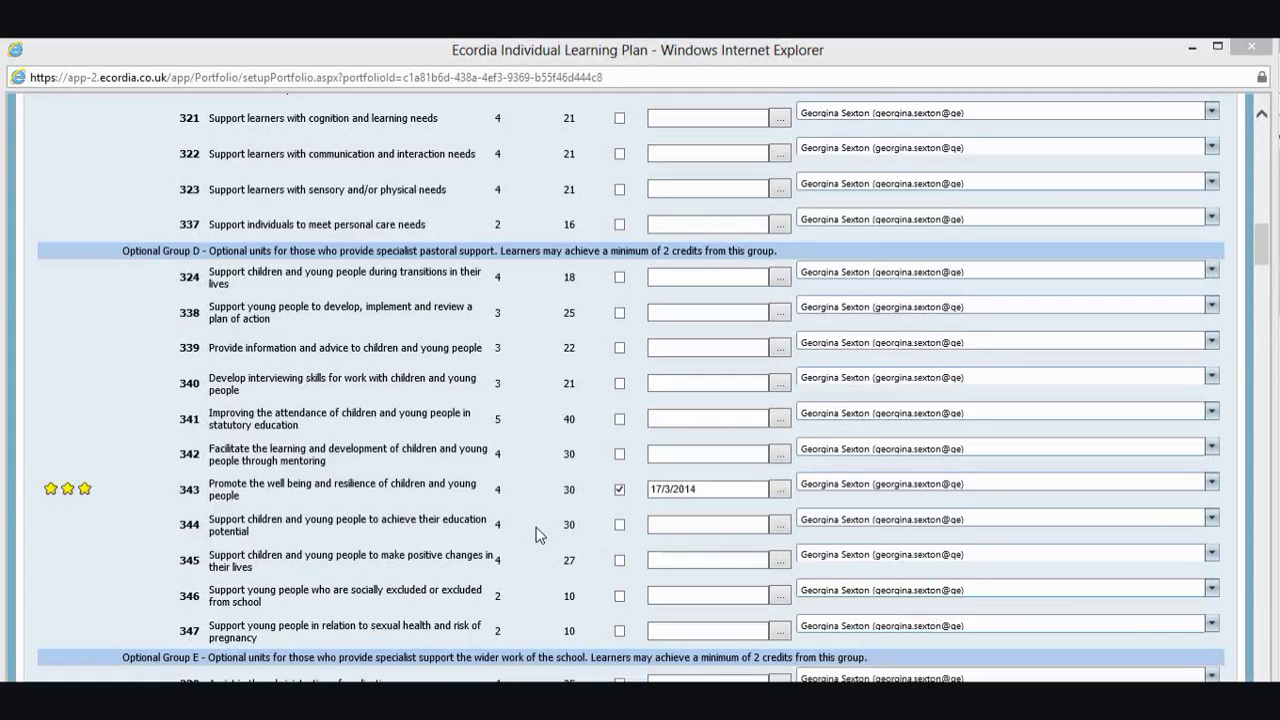
scroll(536, 535, "down", 3)
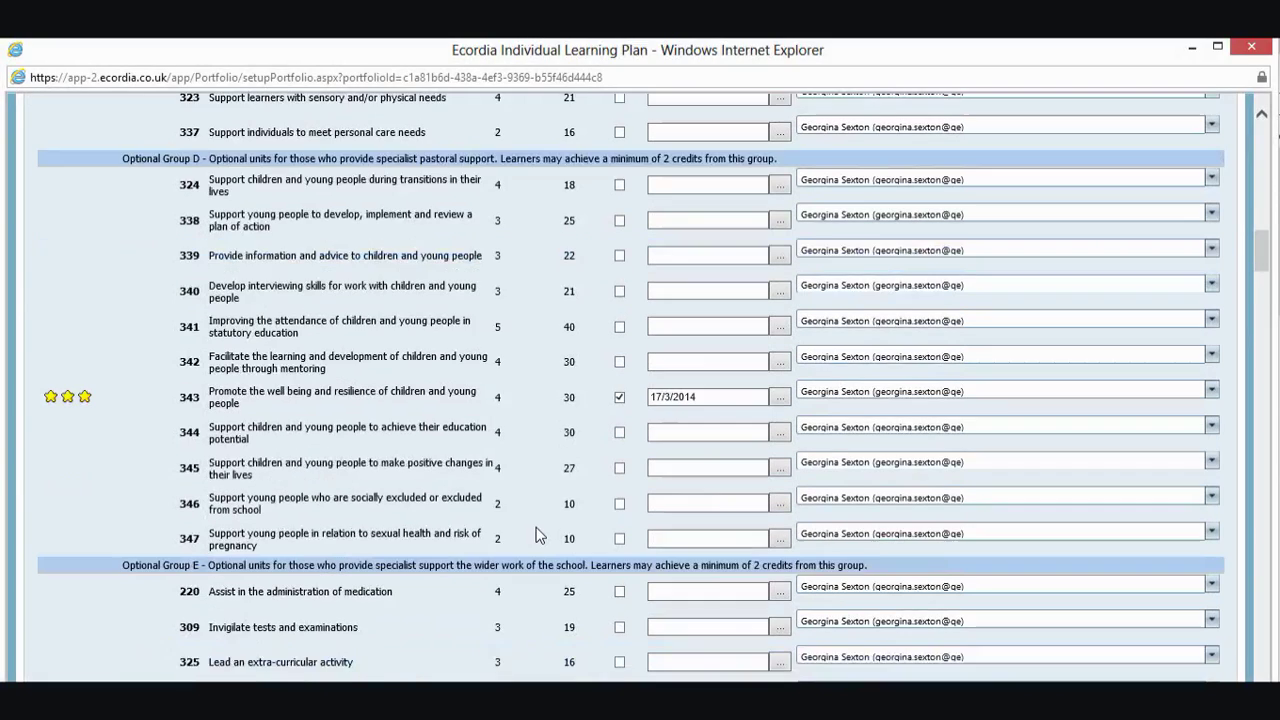
scroll(536, 535, "down", 5)
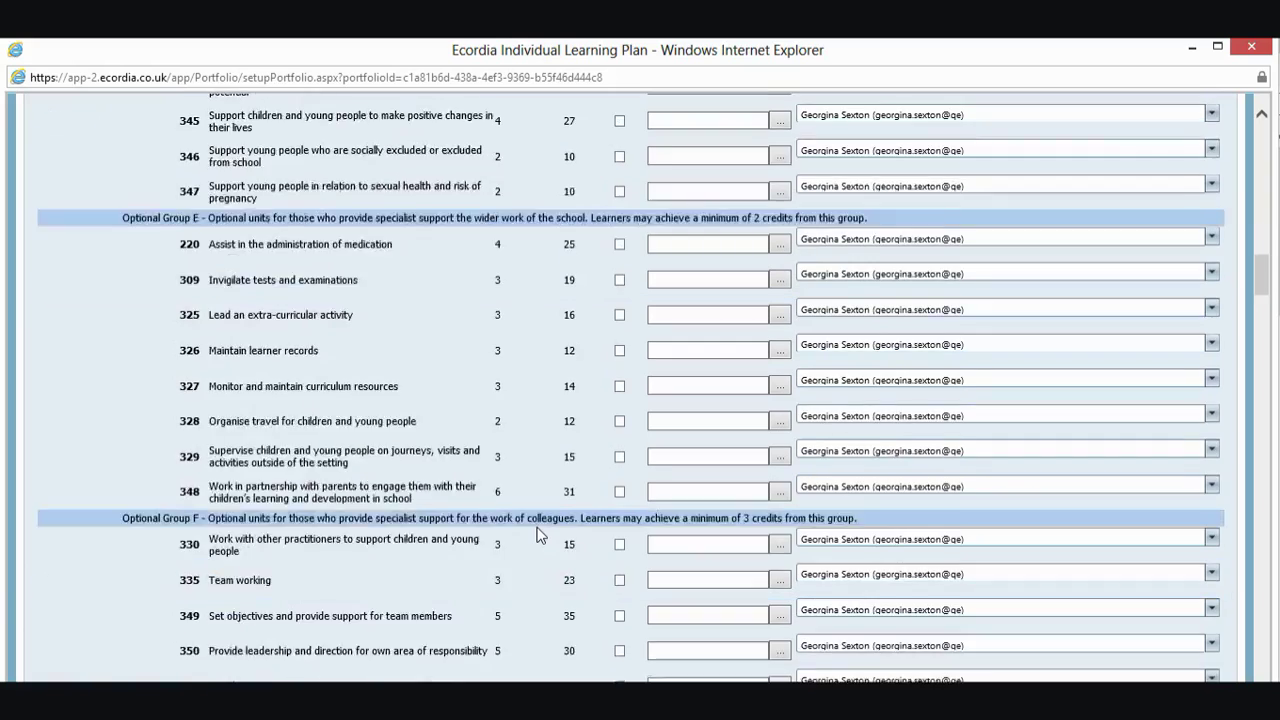
scroll(537, 533, "down", 4)
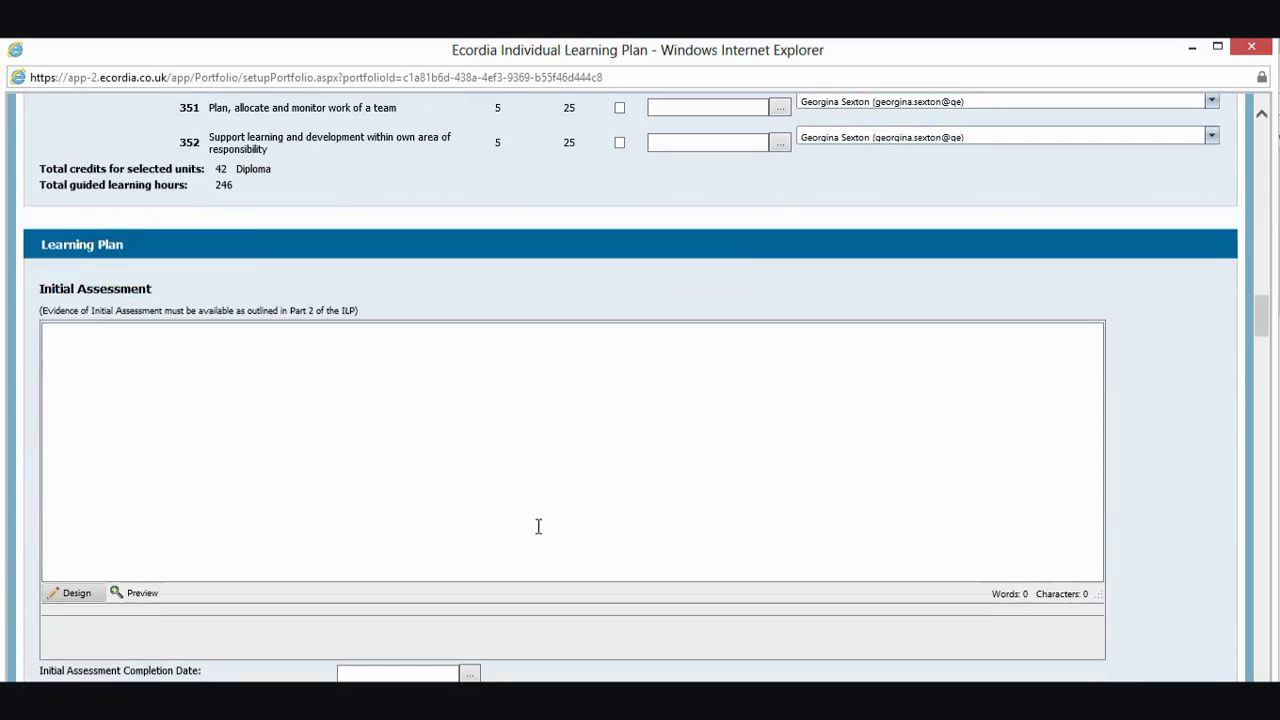
scroll(537, 533, "down", 1)
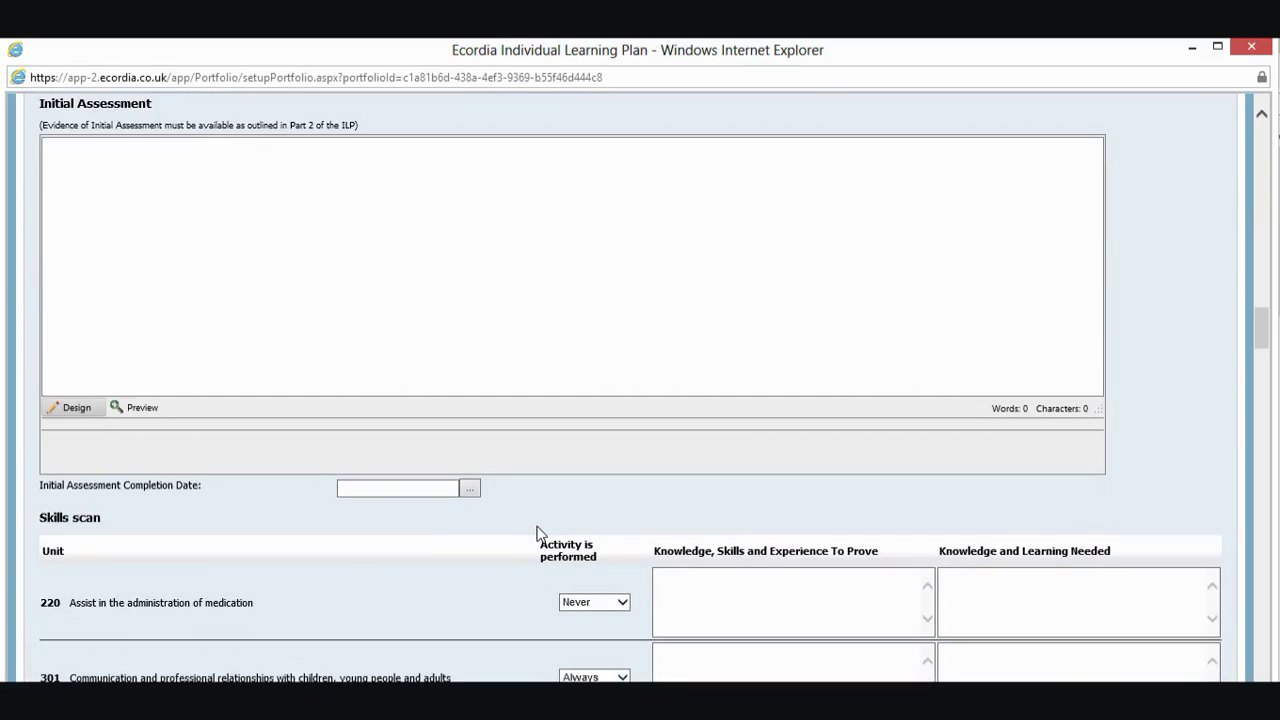
scroll(537, 533, "down", 4)
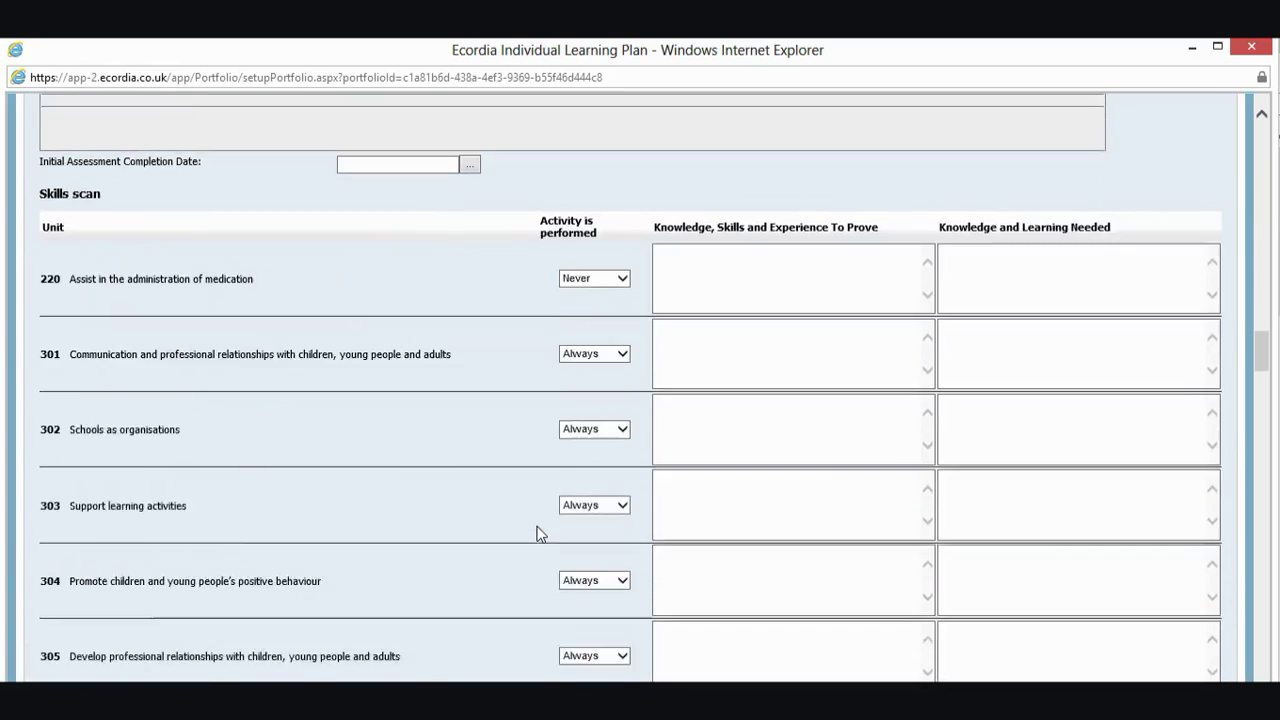
scroll(537, 533, "down", 1)
scroll(537, 533, "down", 6)
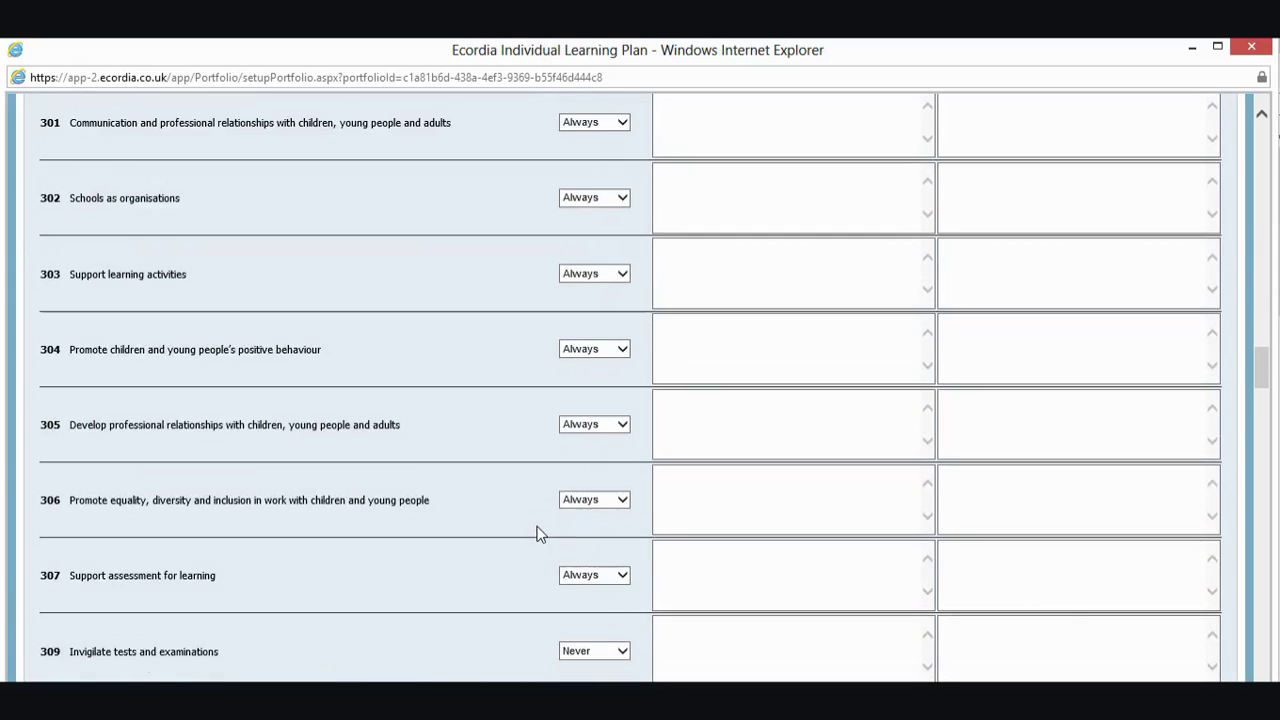
scroll(537, 533, "down", 13)
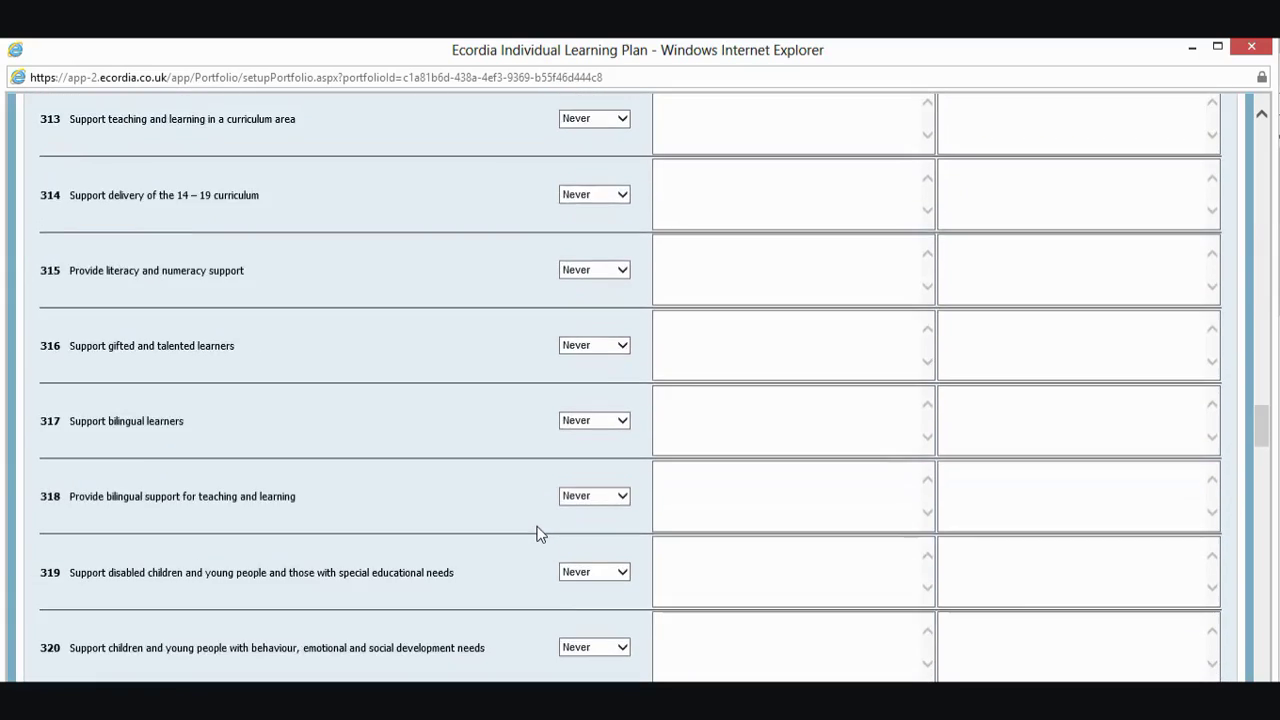
scroll(537, 533, "down", 16)
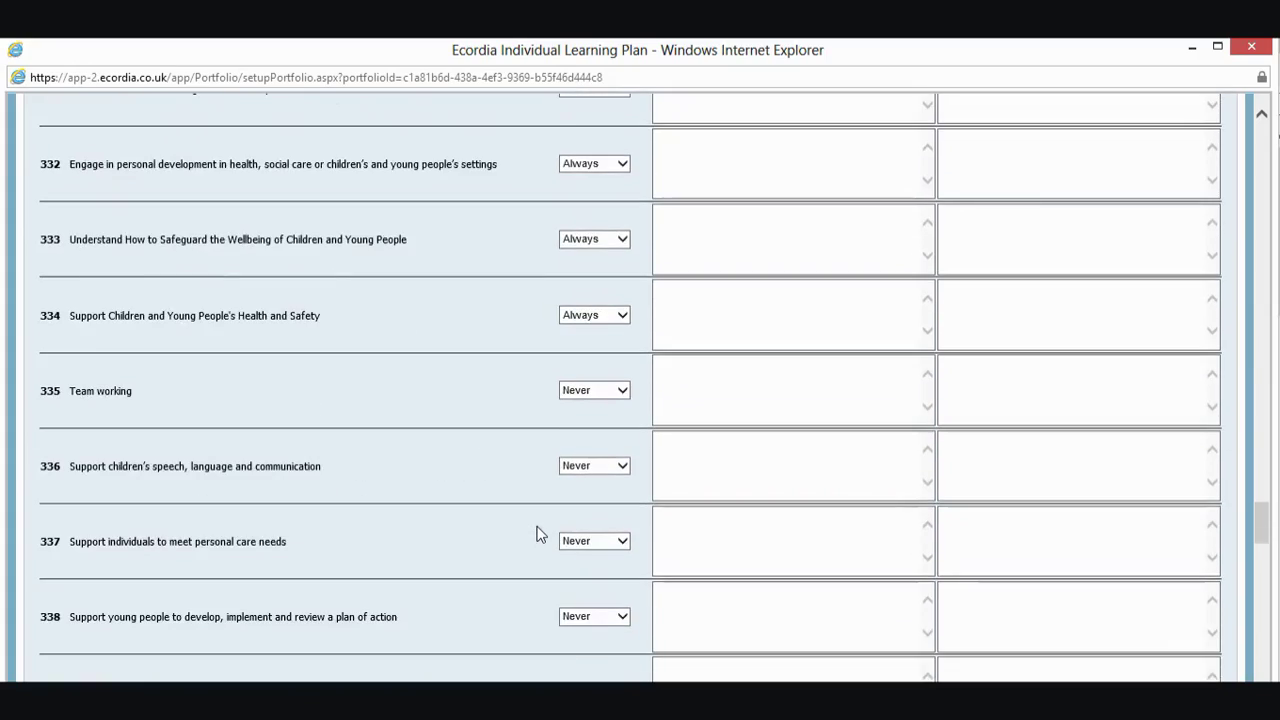
scroll(537, 533, "down", 11)
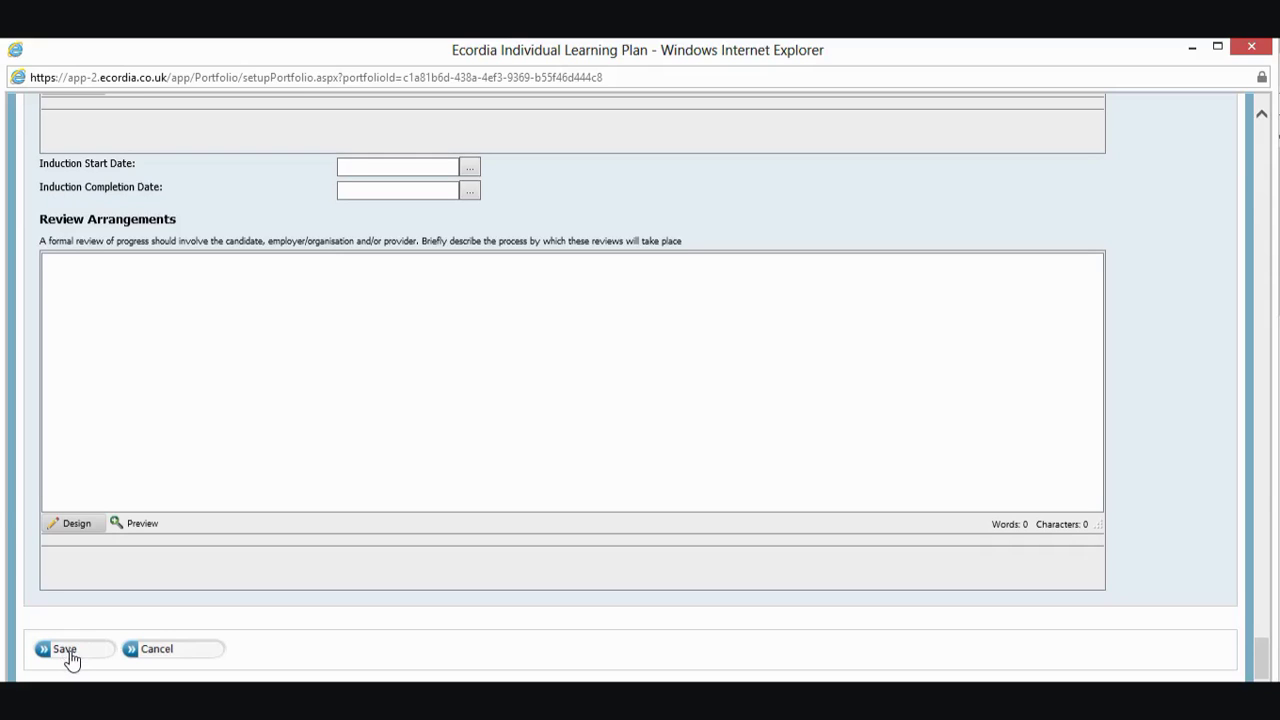
Step: Save the Individual Learning Plan despite the unit credits mismatch and confirm that the unit selections were changed
left_click(68, 652)
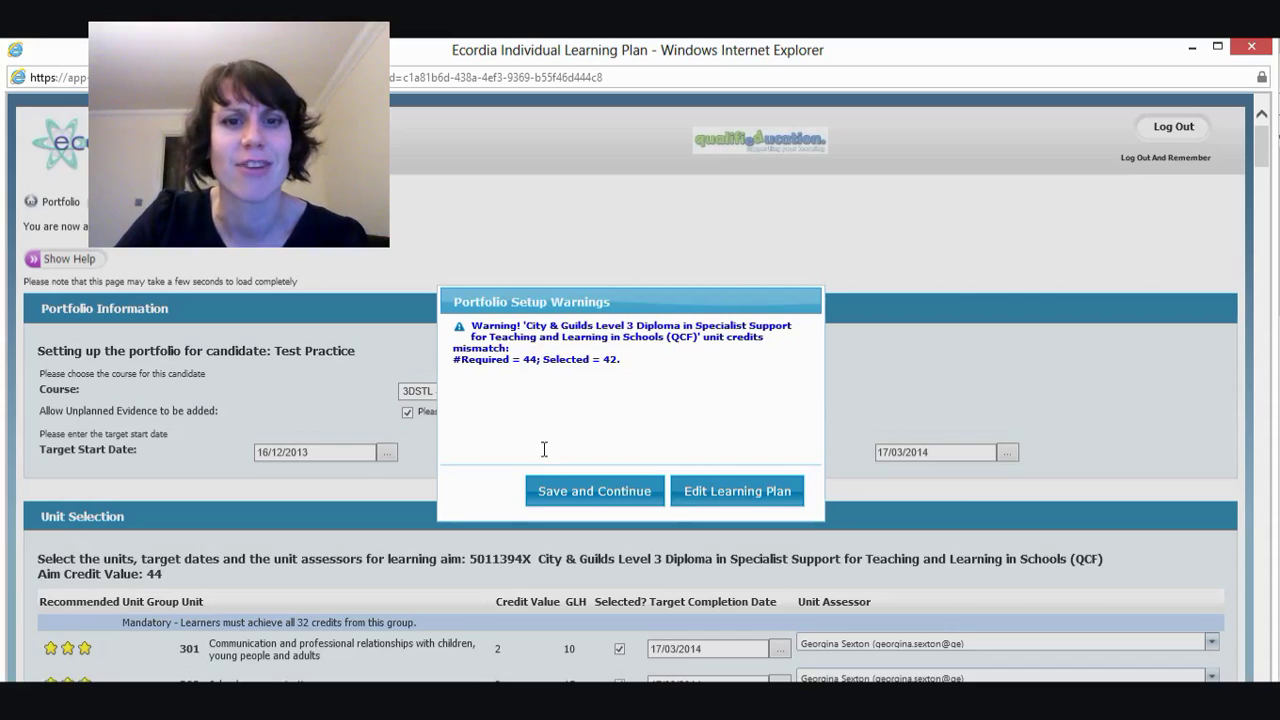
scroll(517, 451, "down", 2)
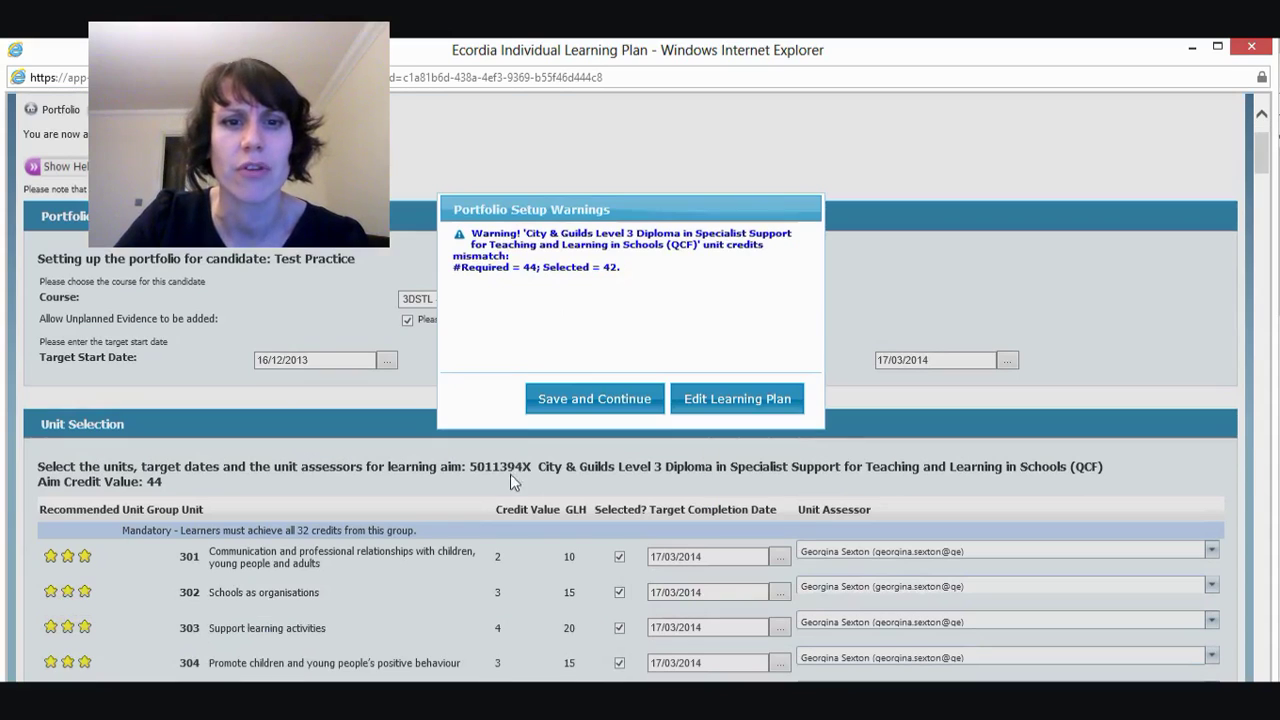
left_click(606, 404)
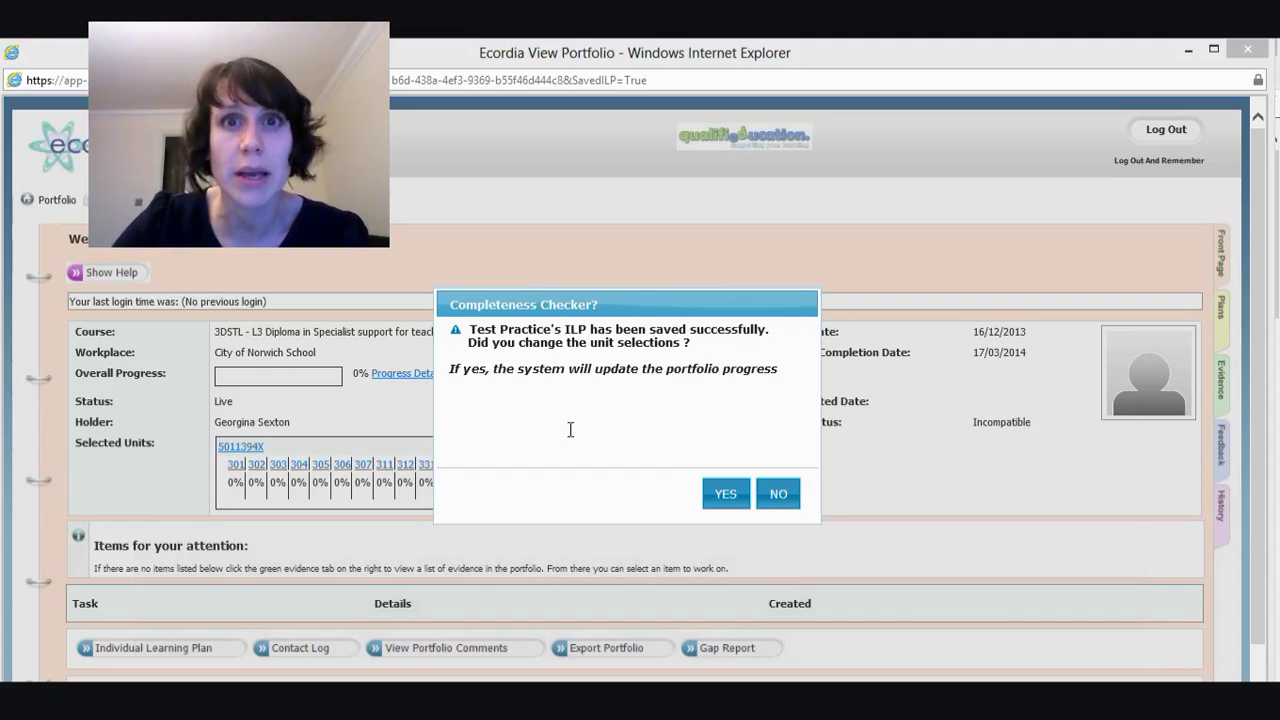
left_click(729, 494)
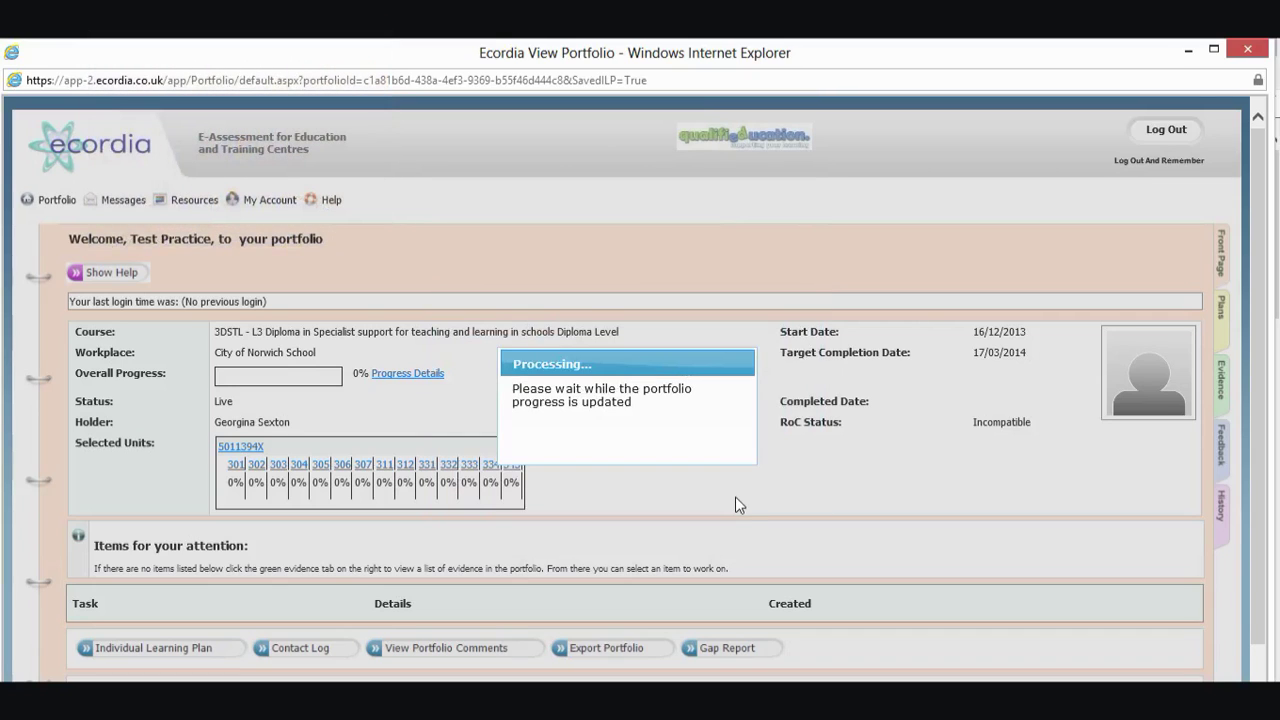